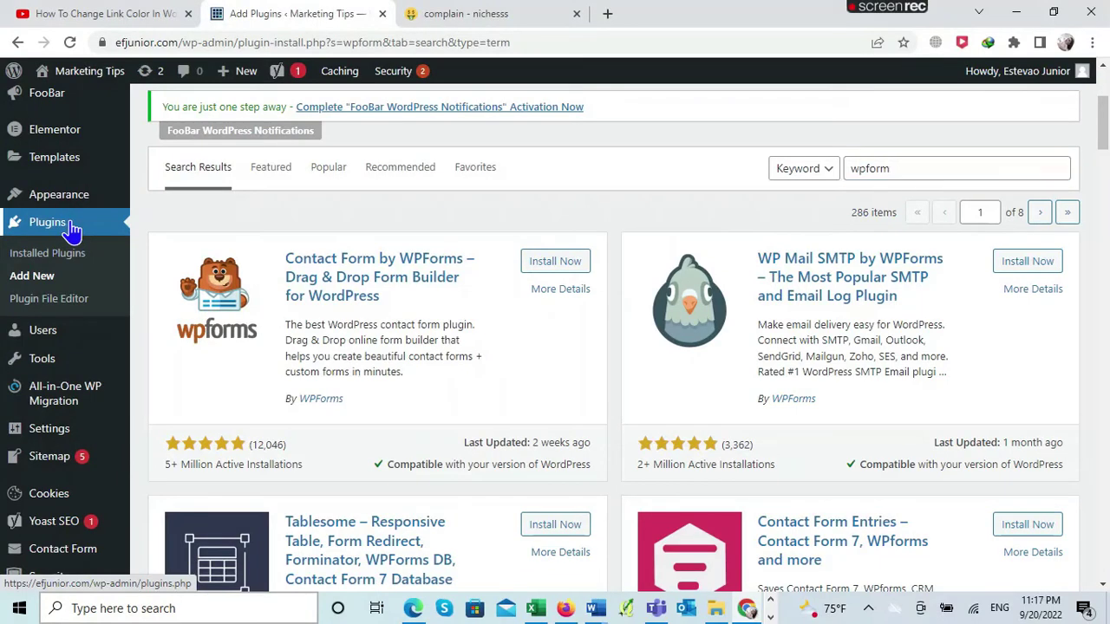
Step: Open the installed plugins overview and go from there to the page for adding a new plugin
click(72, 229)
scroll(330, 201, up, 3)
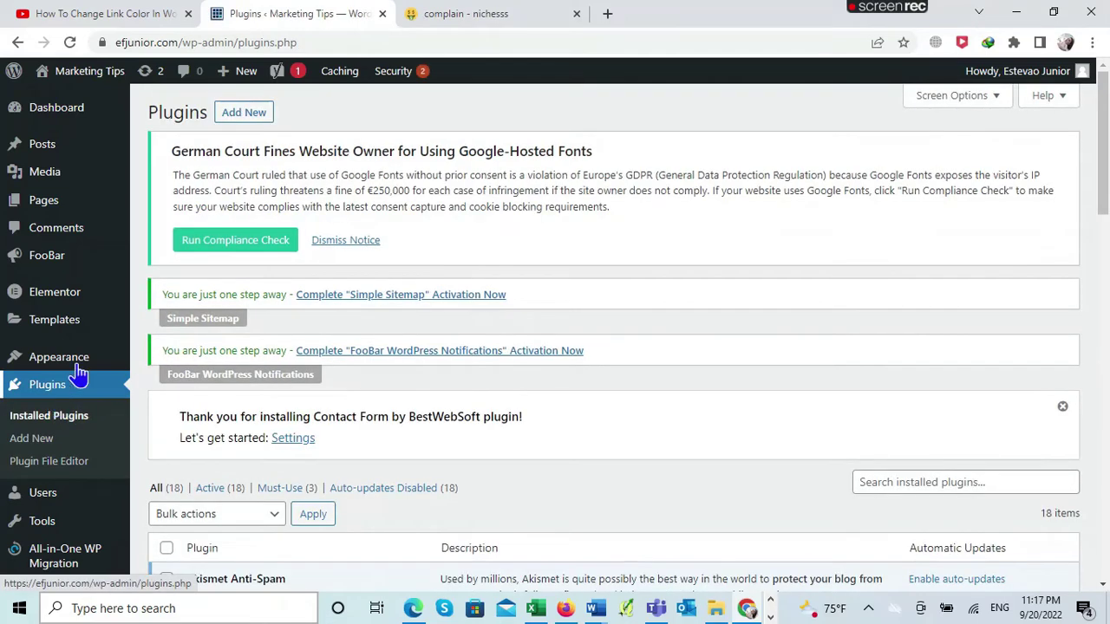
click(44, 390)
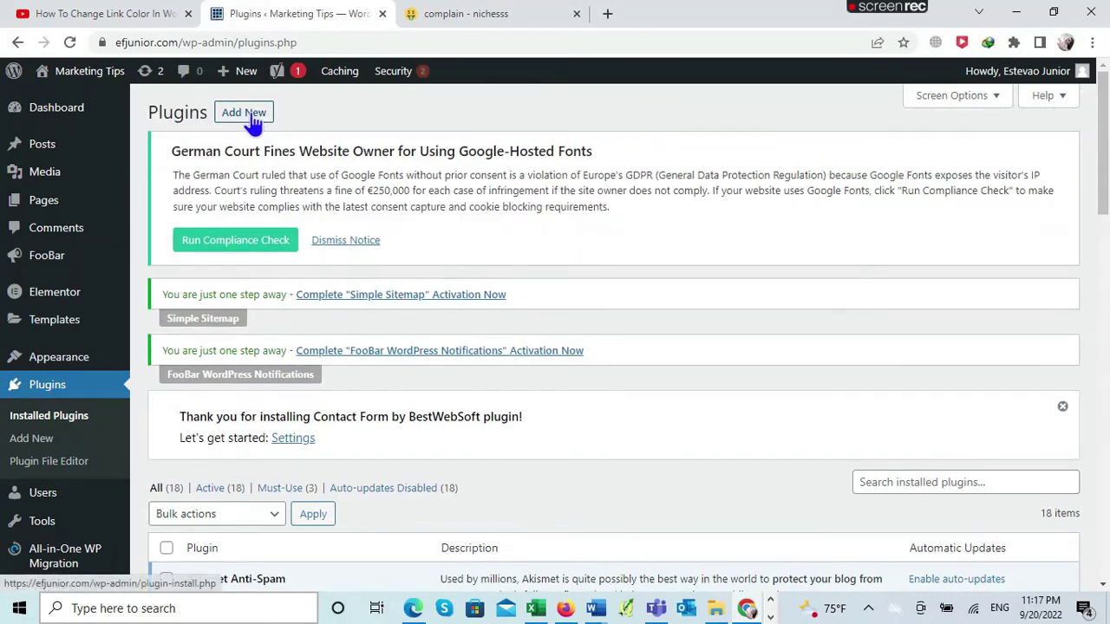
click(251, 119)
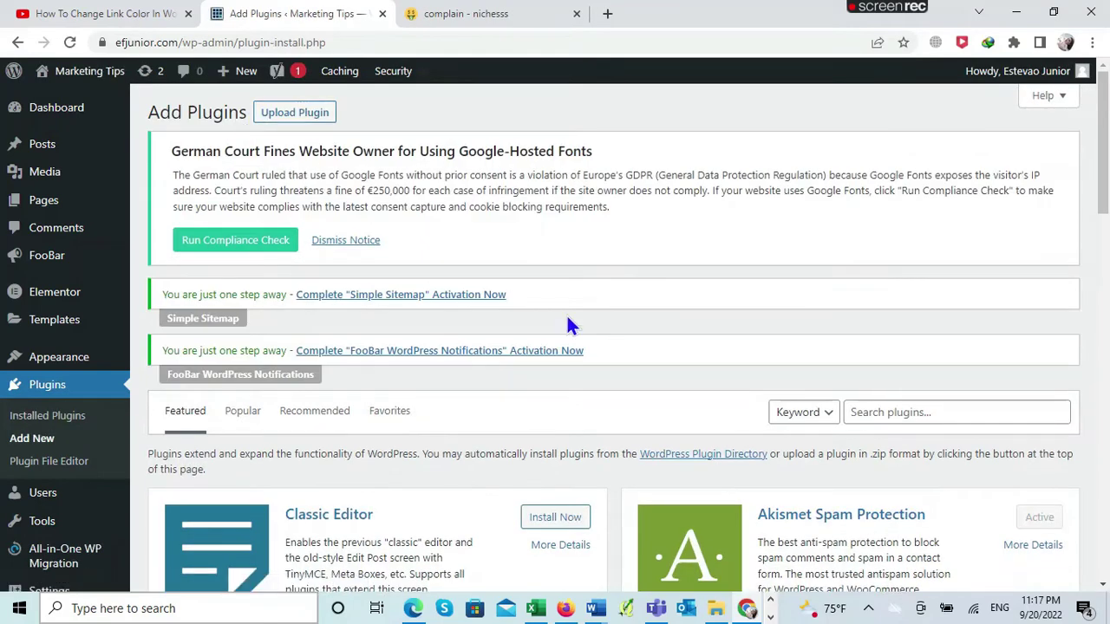
Step: Search the plugin directory by keyword for "wp form lite"
scroll(568, 322, down, 3)
click(876, 168)
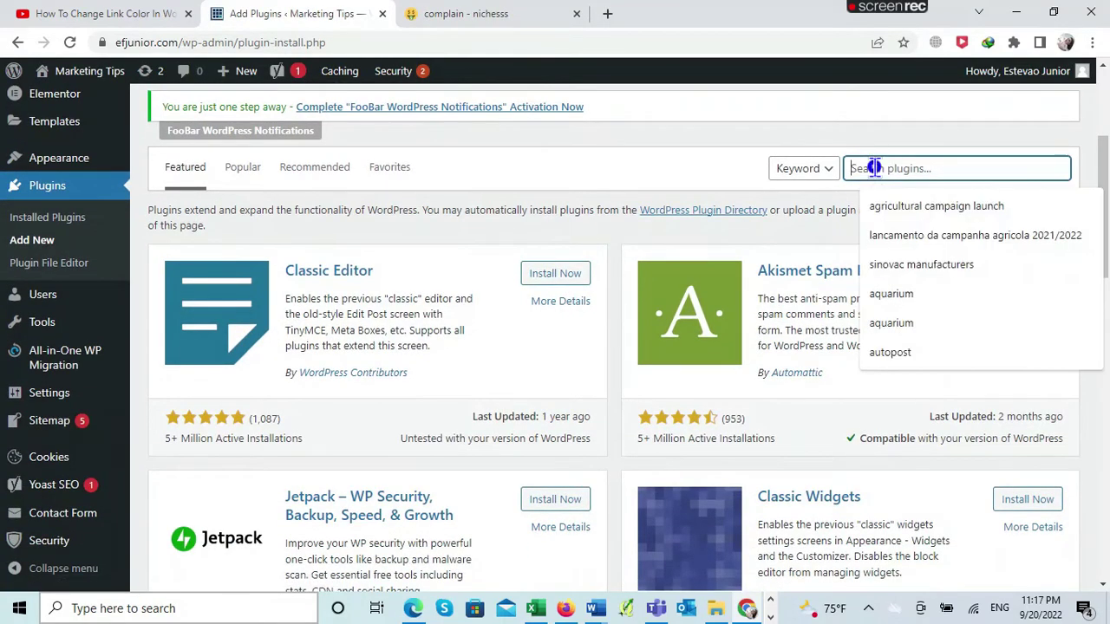
text(wp)
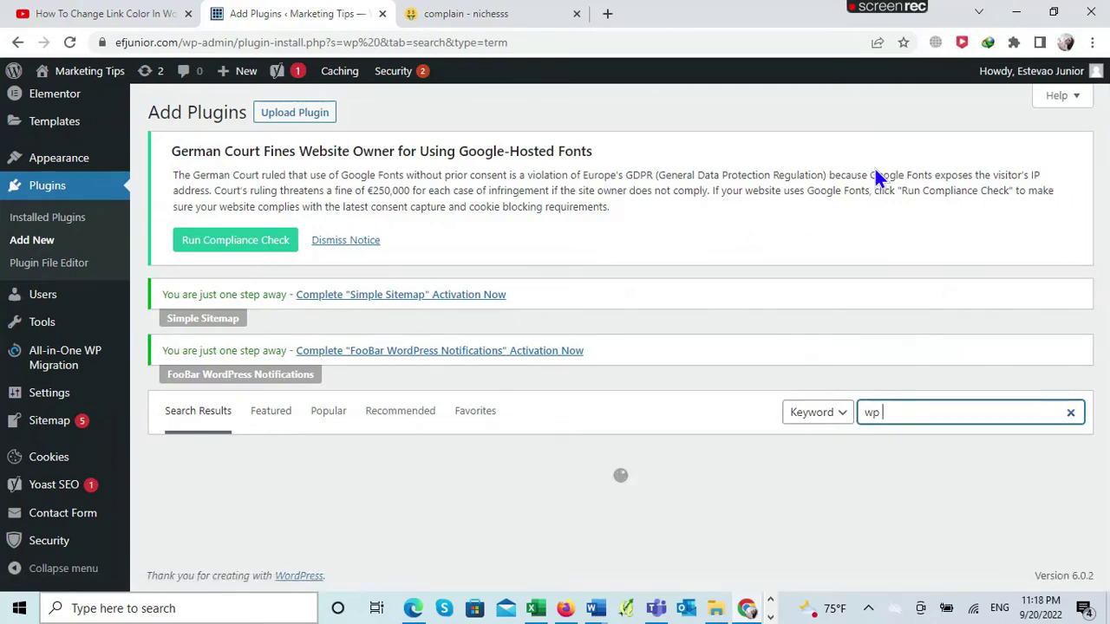
text(form lite)
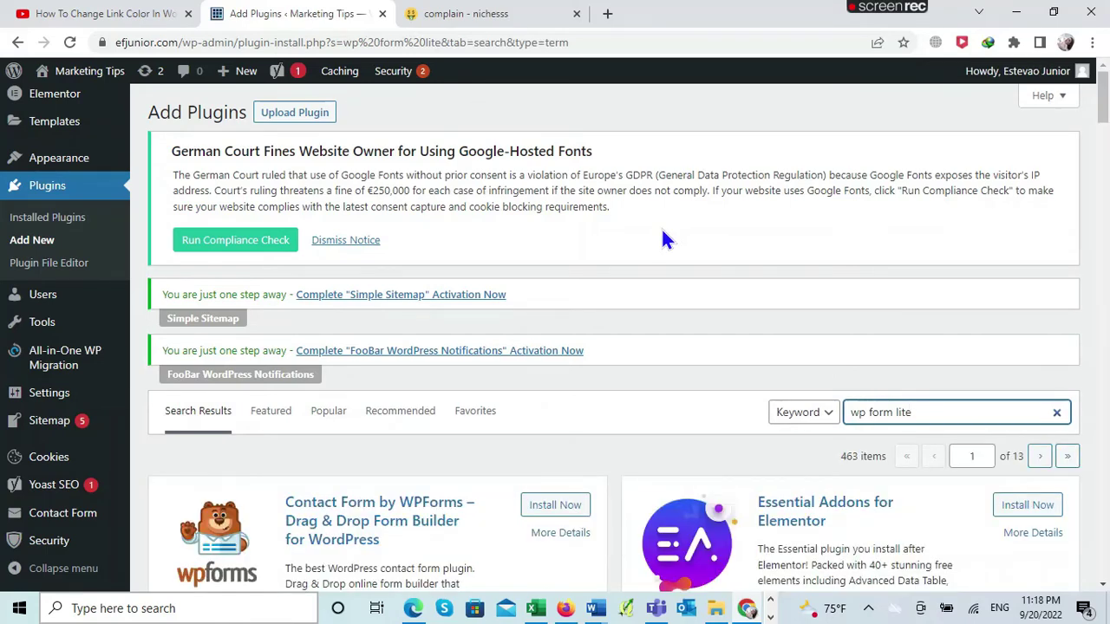
Step: Install and activate the Contact Form by WPForms plugin from the search results
scroll(662, 231, down, 4)
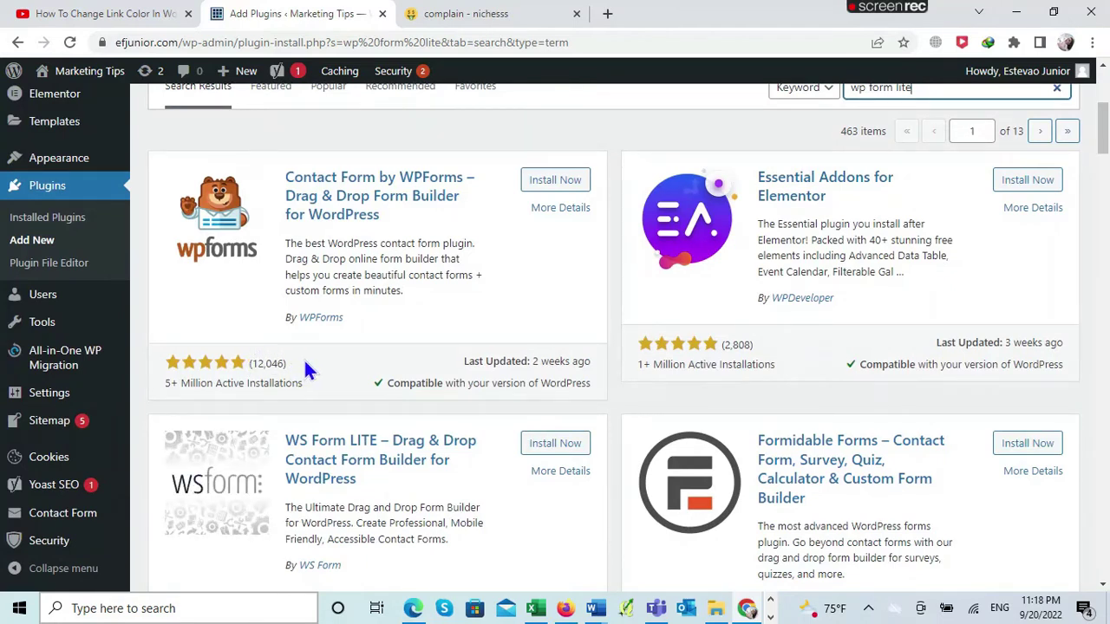
click(570, 186)
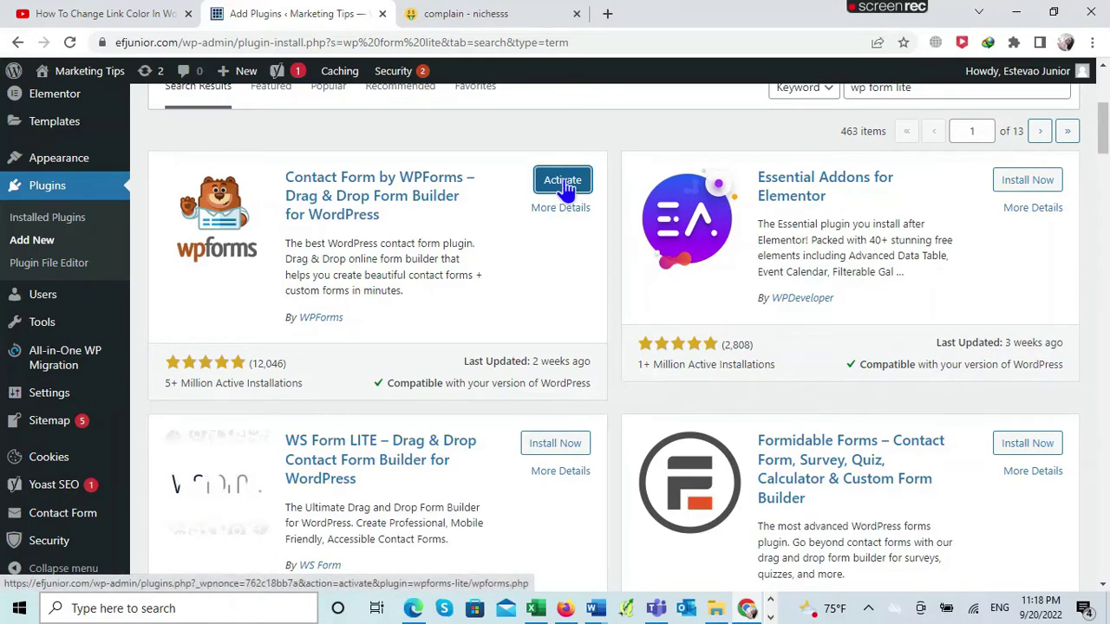
click(566, 184)
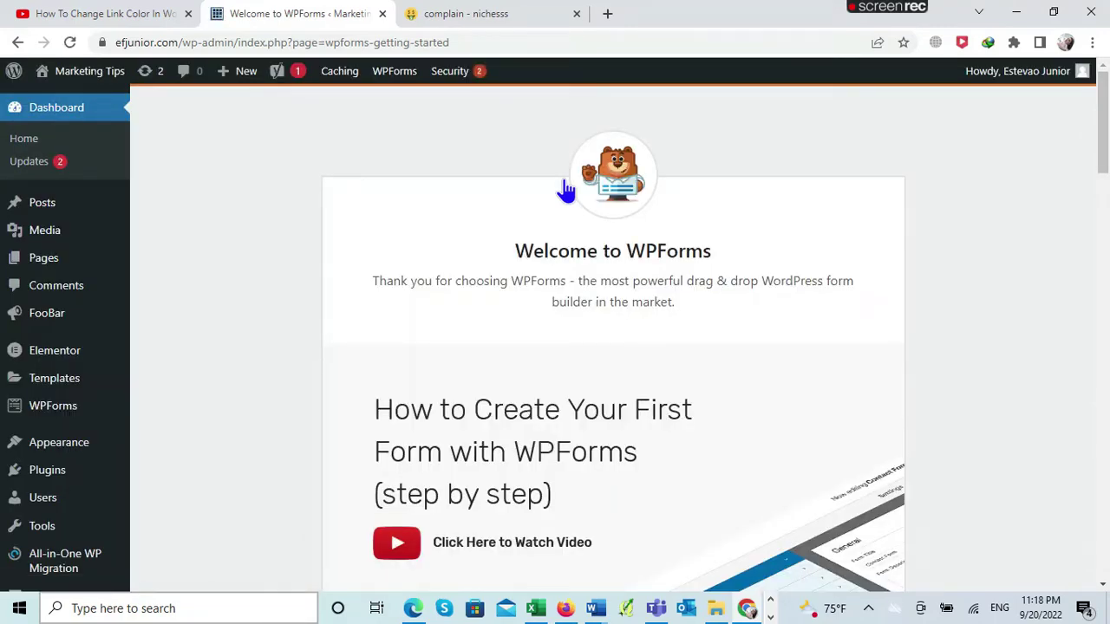
Step: Look through the WPForms welcome page, including its form creation options, challenge, features, PRO upgrade and testimonials
scroll(566, 190, down, 3)
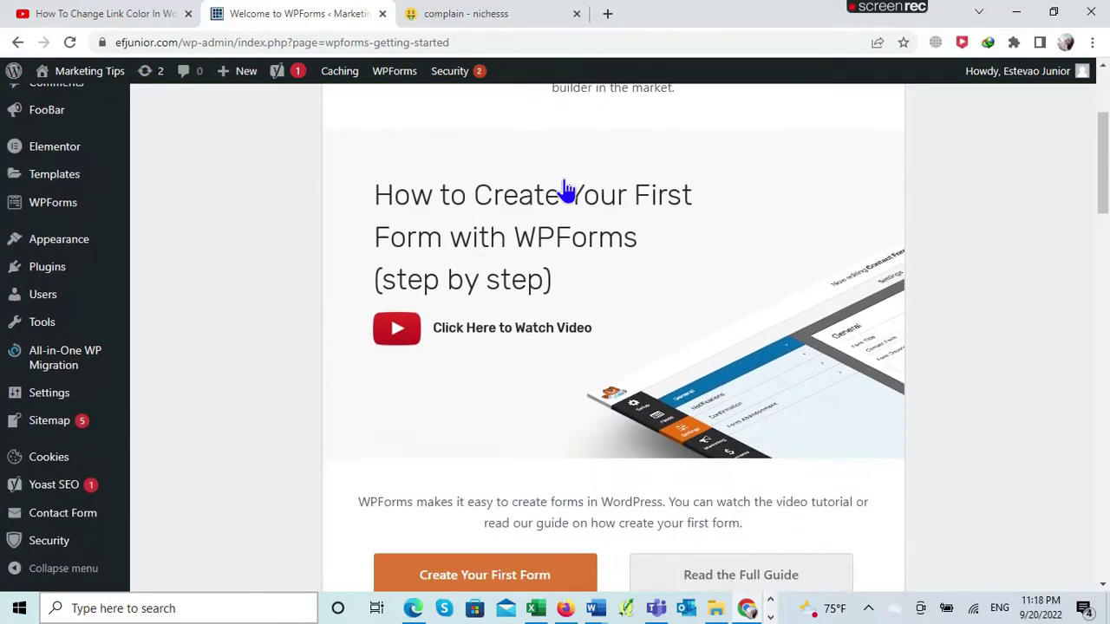
scroll(566, 190, down, 4)
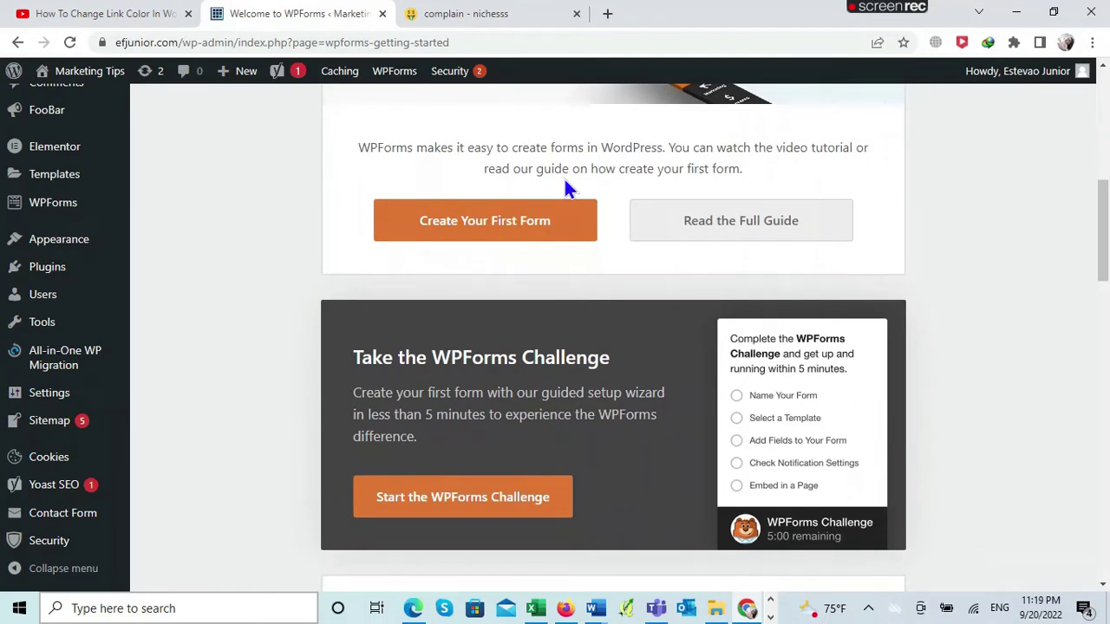
scroll(566, 189, up, 4)
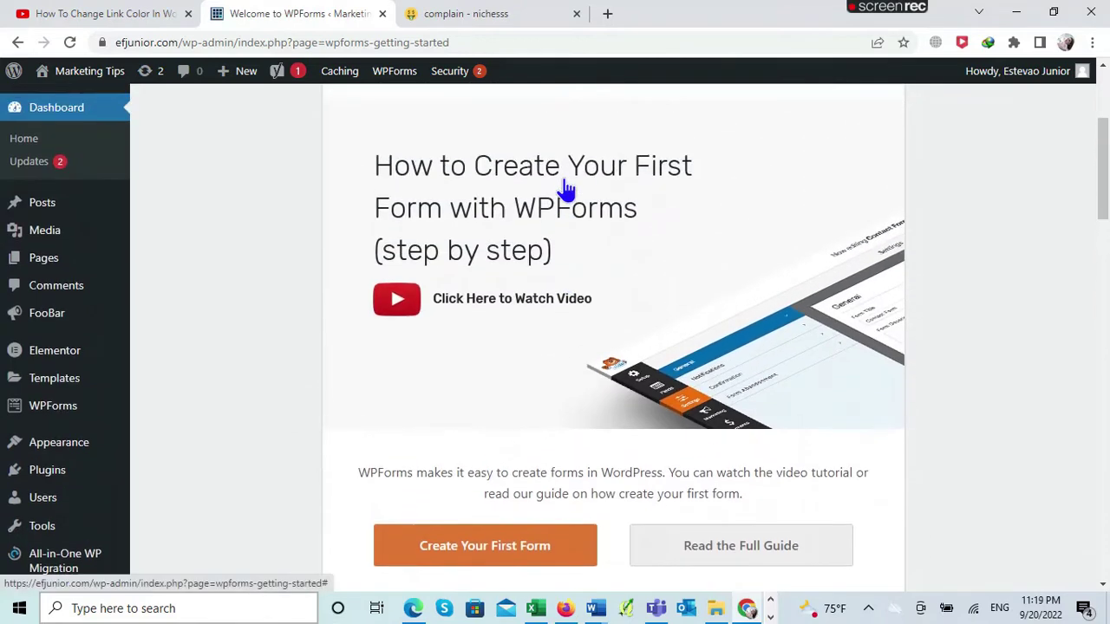
scroll(566, 190, up, 3)
scroll(565, 190, down, 5)
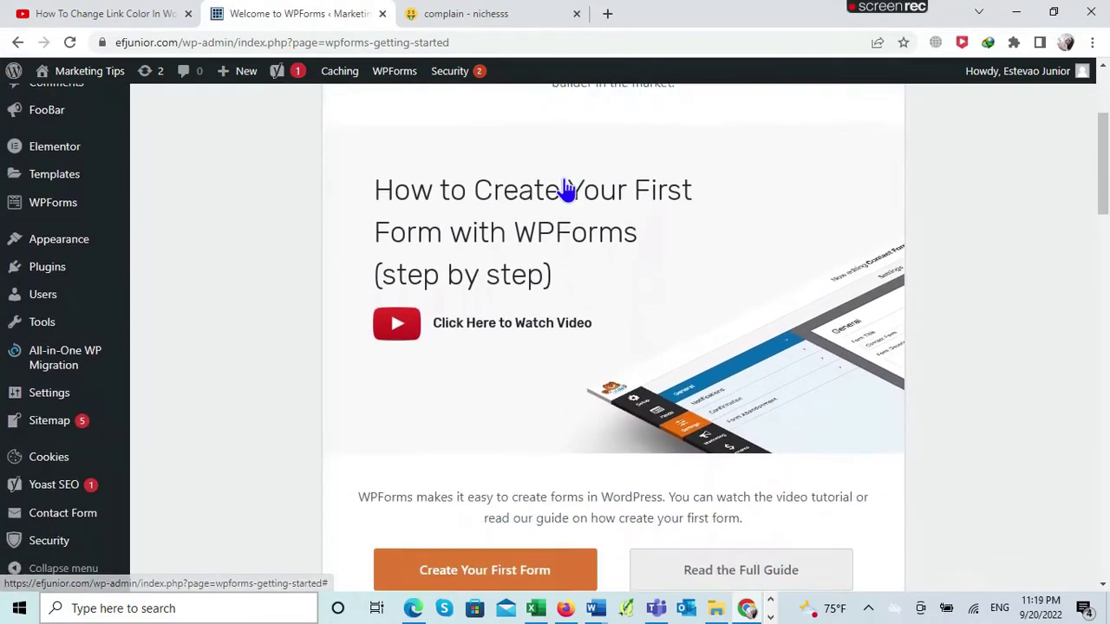
scroll(565, 189, down, 3)
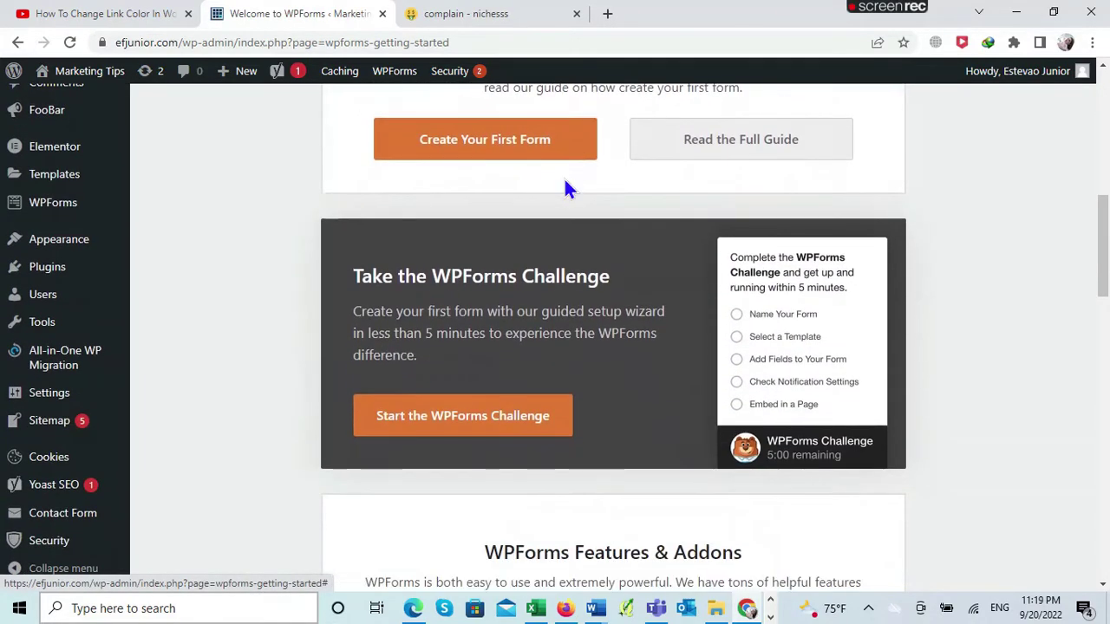
scroll(565, 189, down, 3)
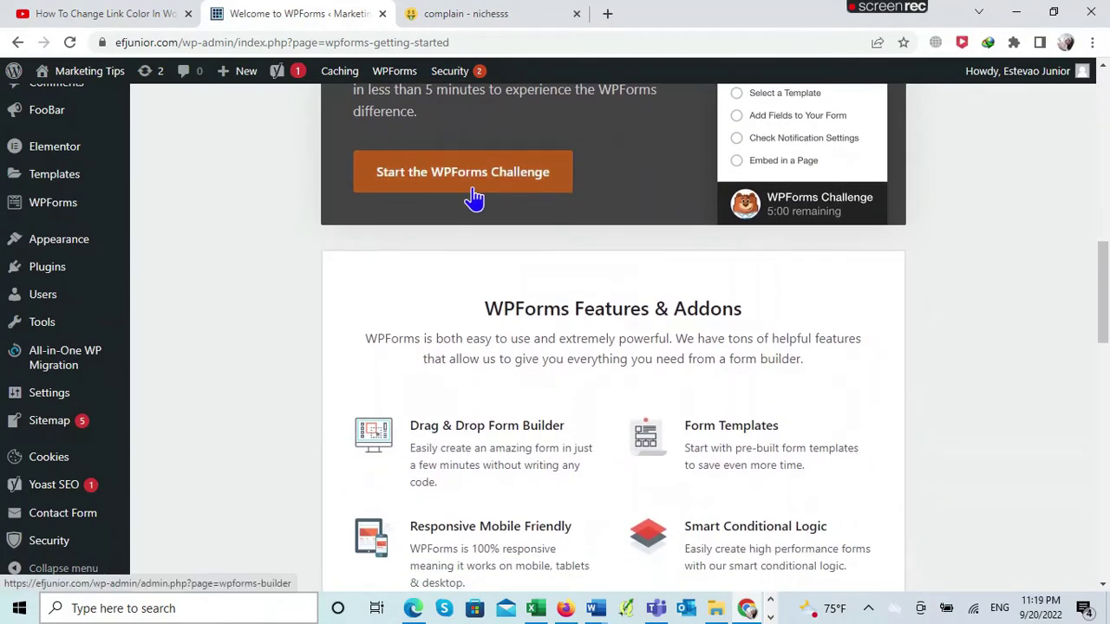
scroll(665, 182, down, 4)
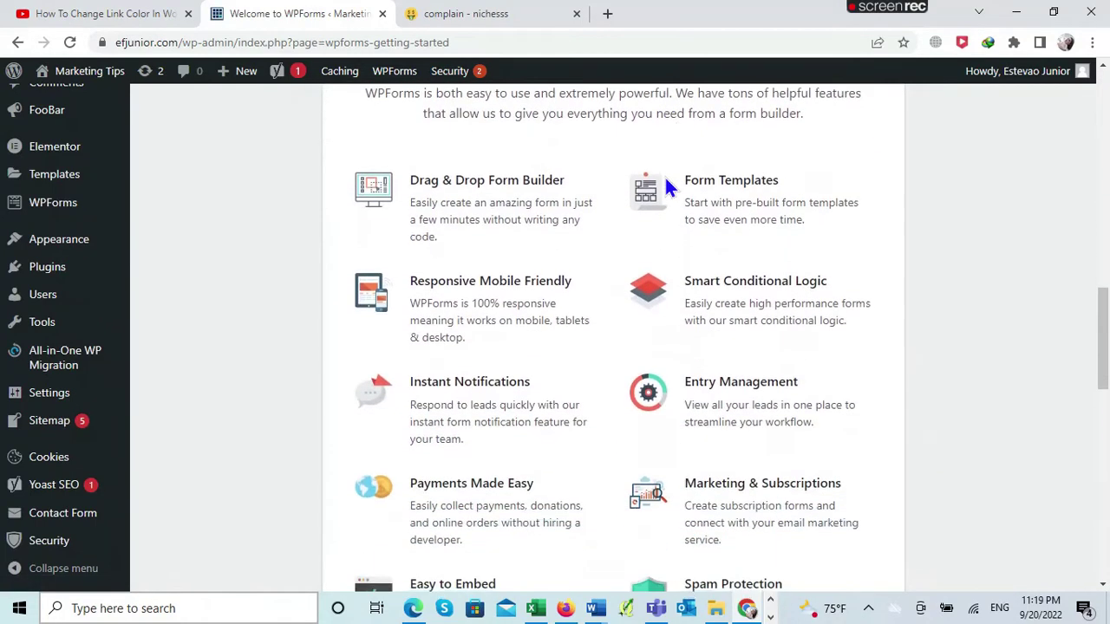
scroll(667, 184, down, 4)
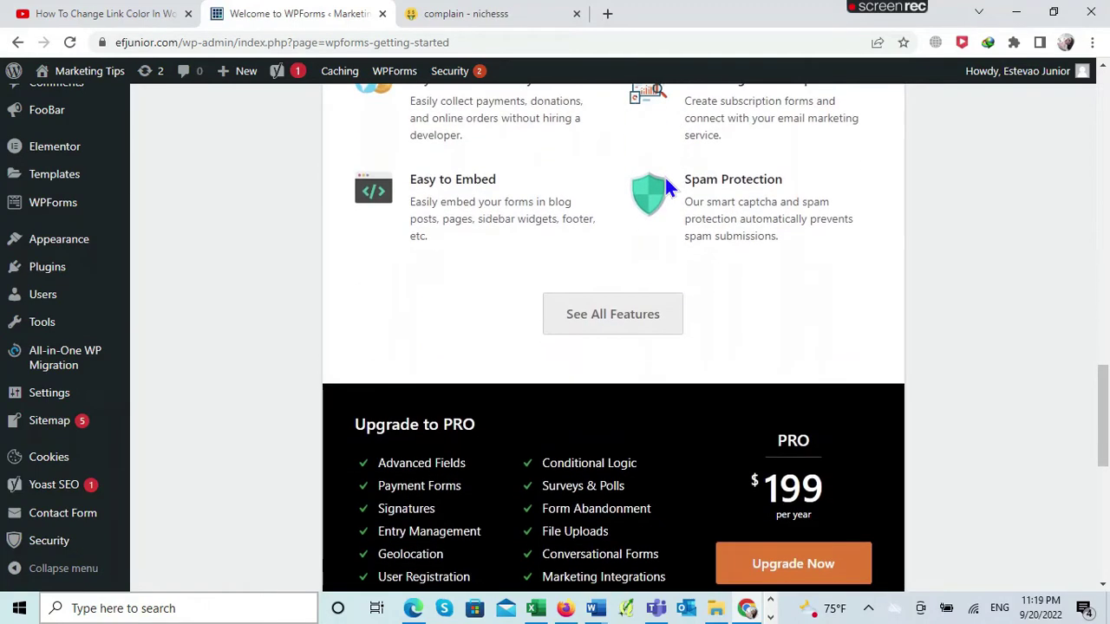
scroll(665, 187, down, 3)
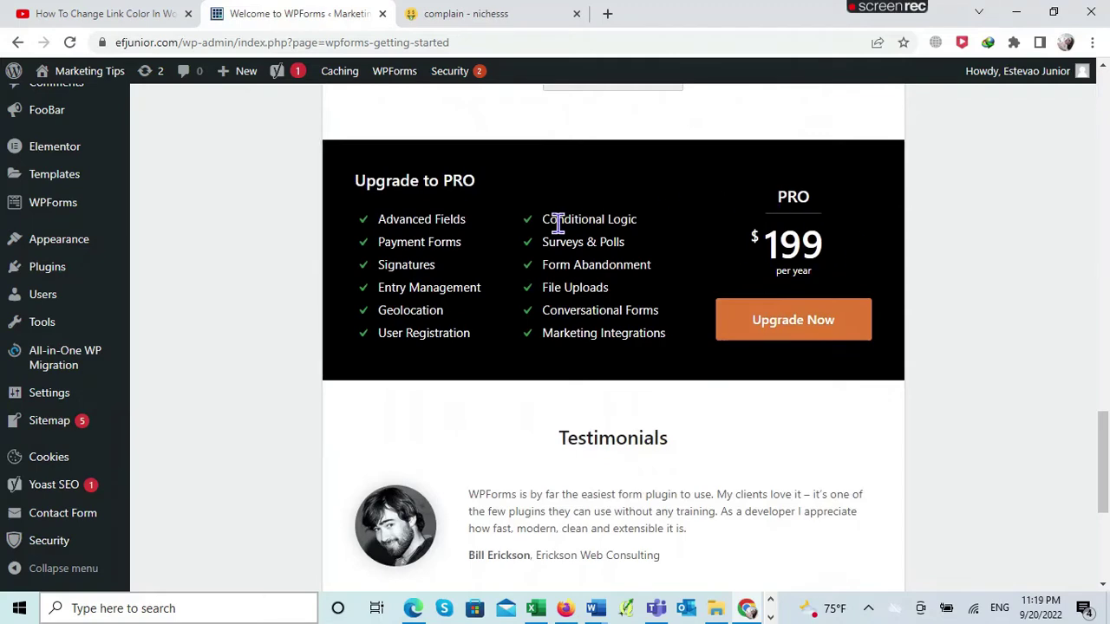
scroll(557, 224, down, 3)
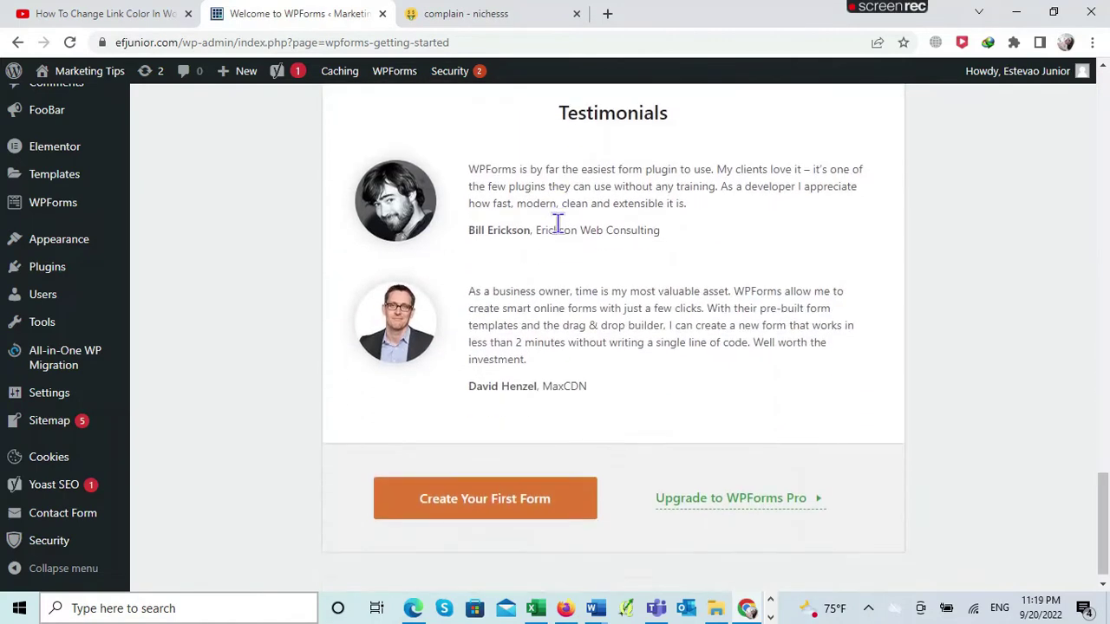
scroll(558, 224, up, 8)
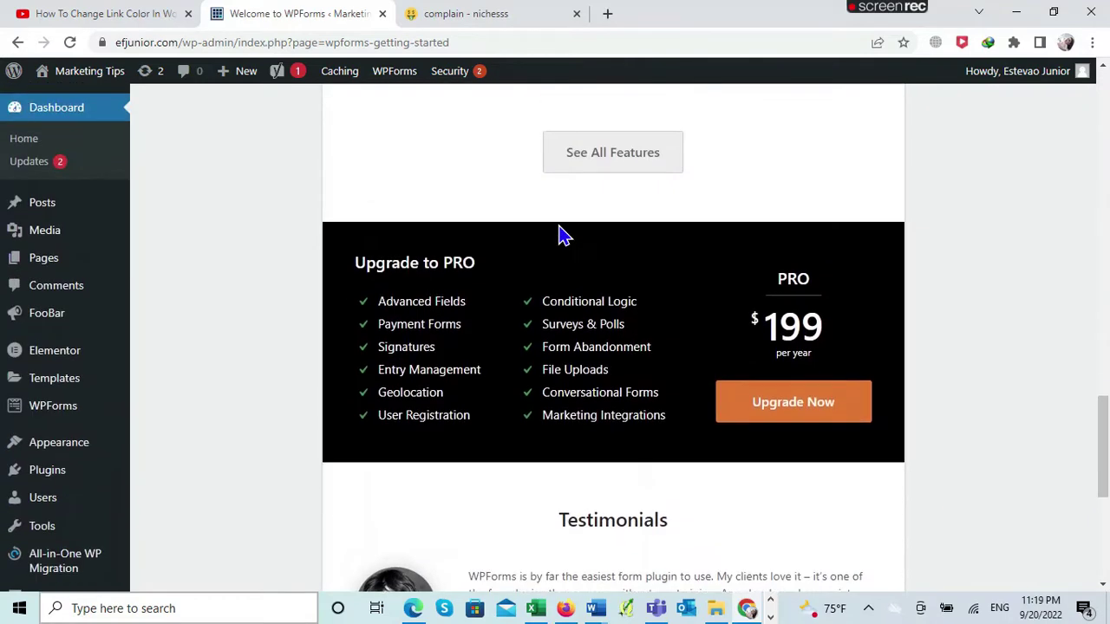
scroll(560, 233, up, 10)
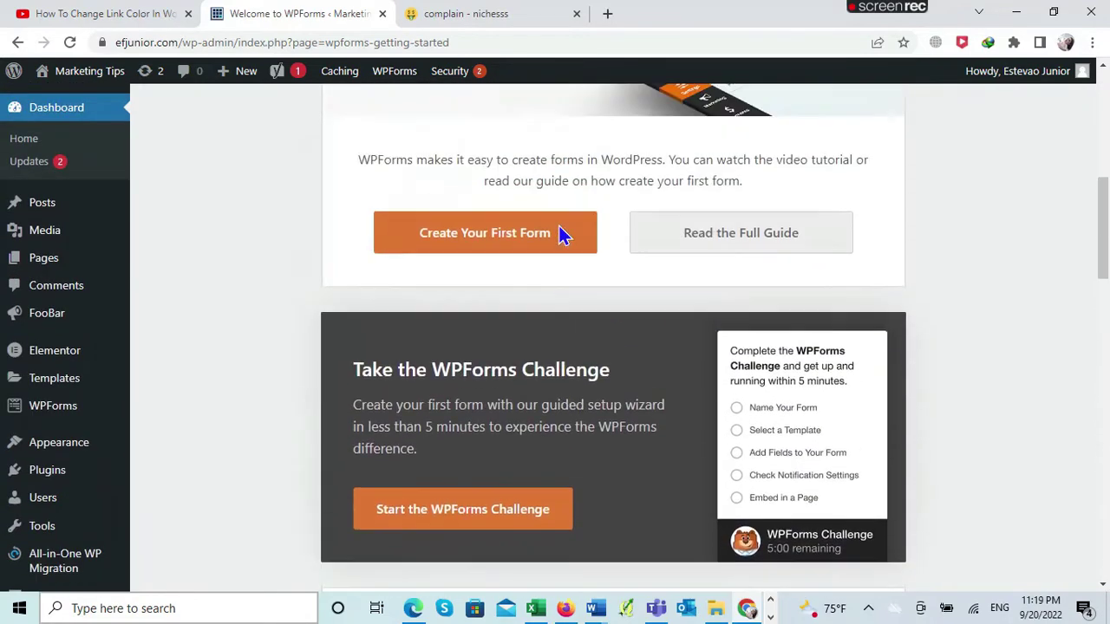
scroll(559, 232, up, 2)
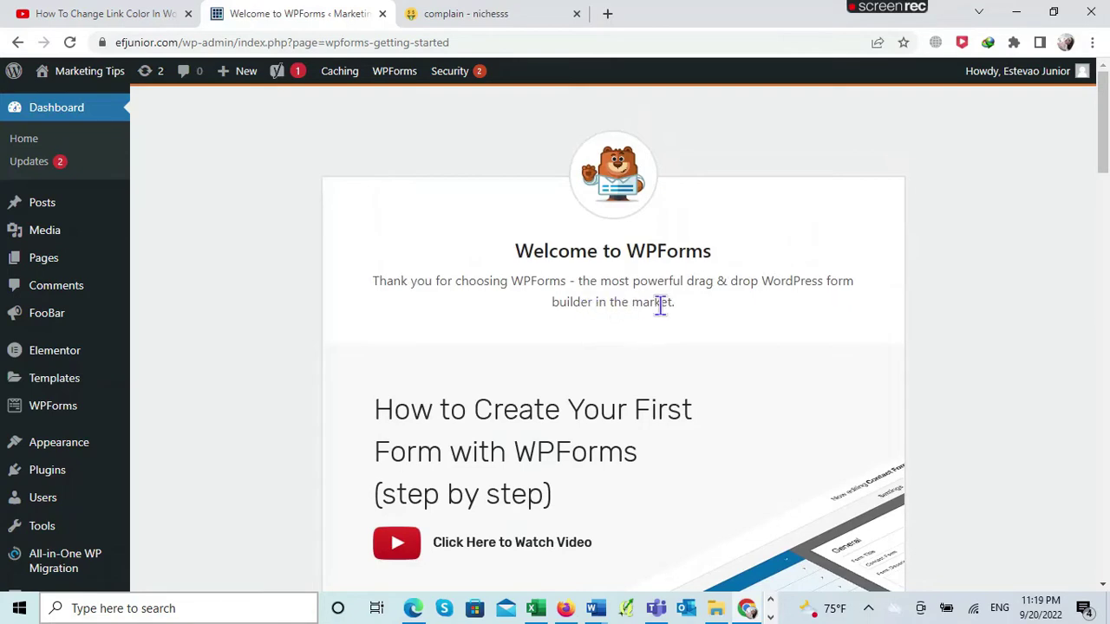
scroll(540, 330, down, 2)
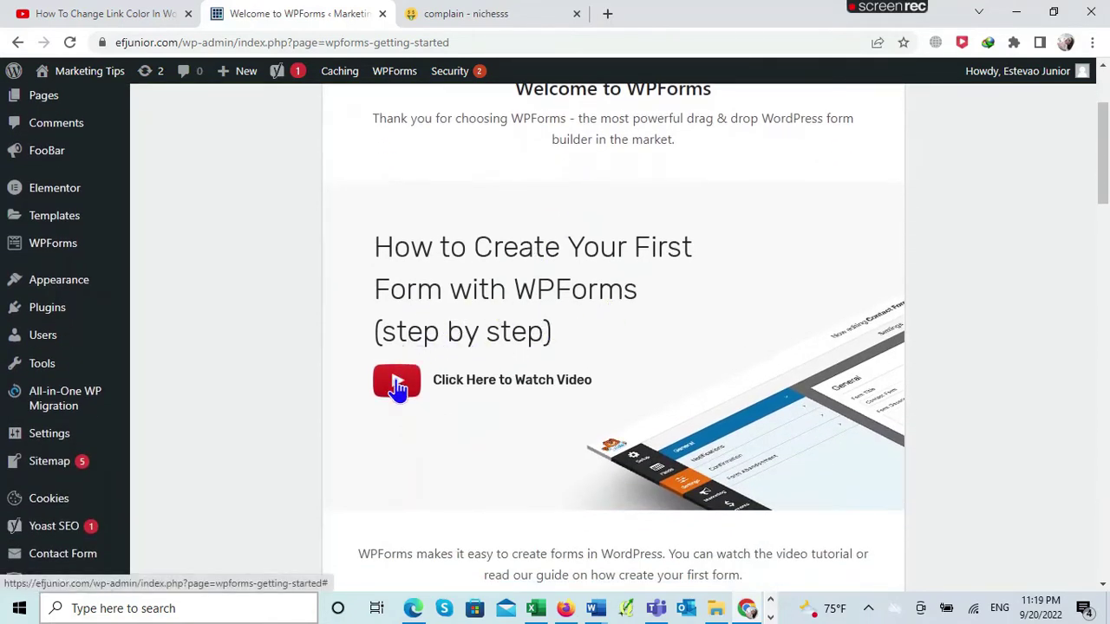
Step: Open the installed plugins list and look through it for the WPForms Lite entry and its available actions
mouse_move(50, 316)
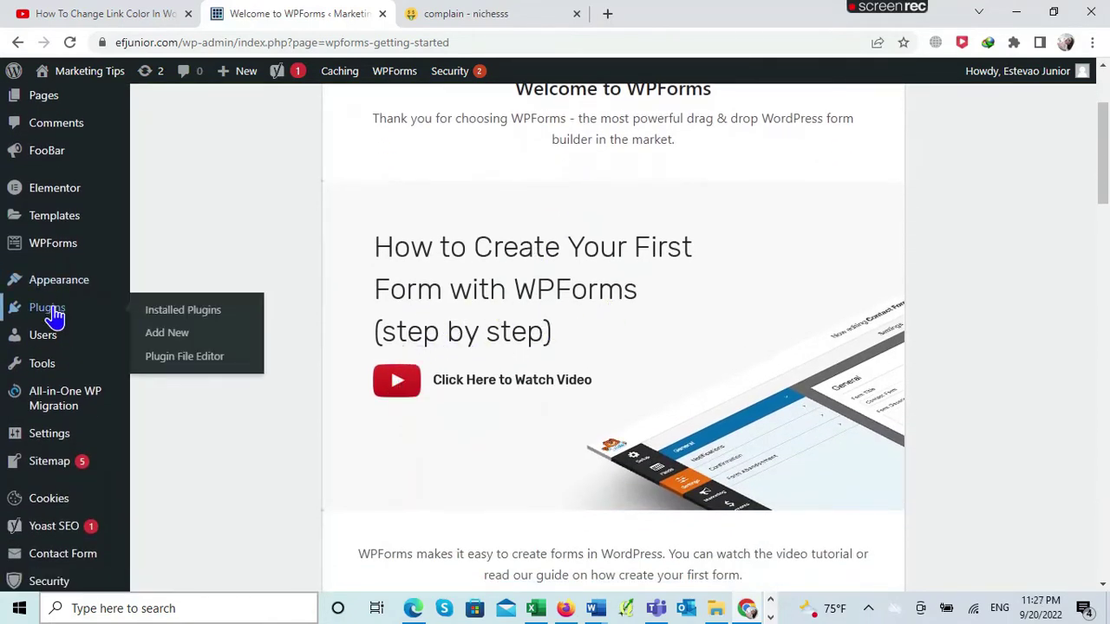
click(185, 315)
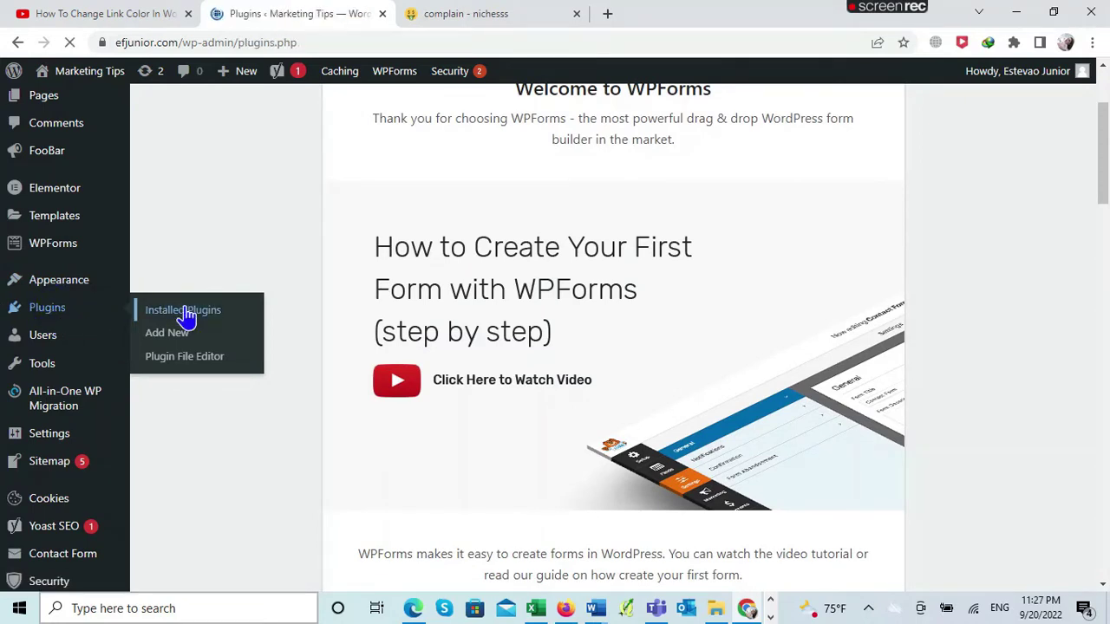
scroll(186, 315, down, 3)
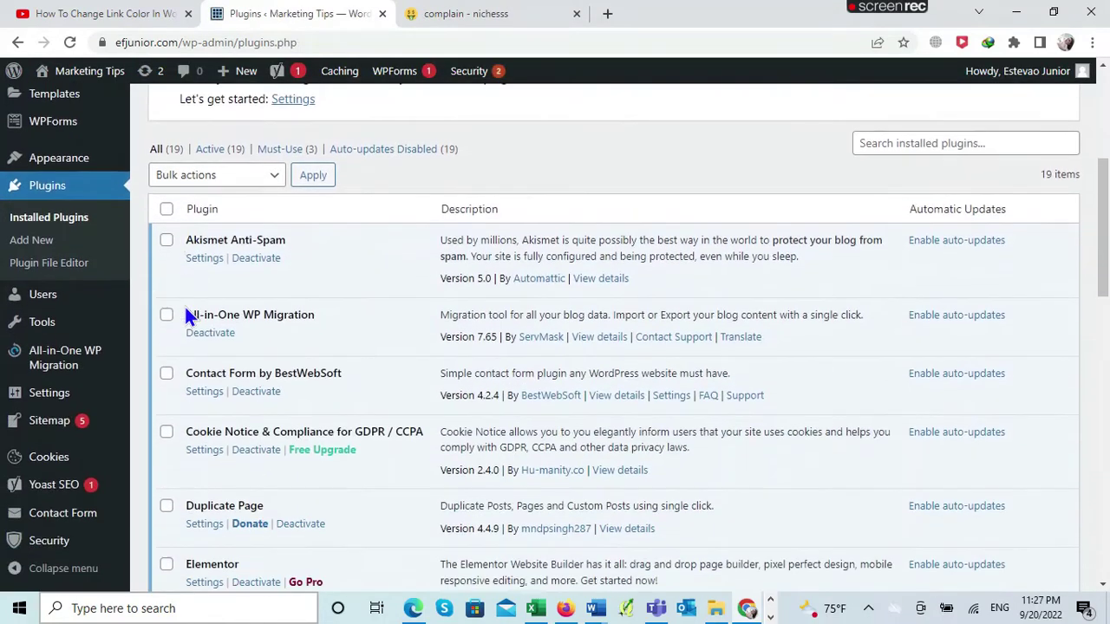
scroll(185, 315, down, 1)
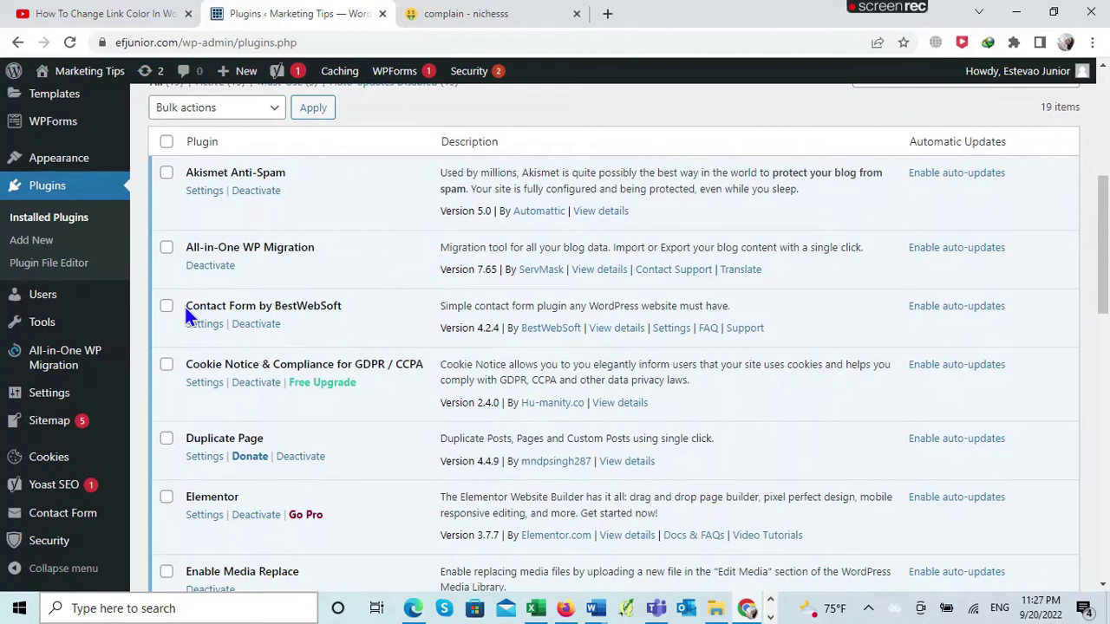
scroll(185, 316, down, 2)
scroll(184, 318, down, 1)
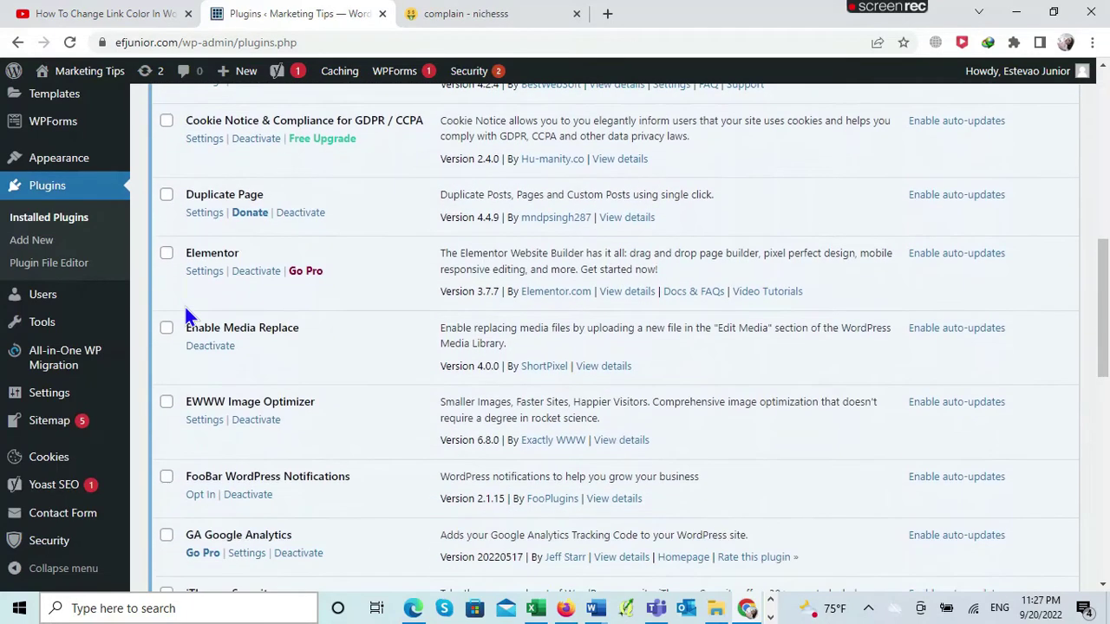
scroll(184, 316, down, 1)
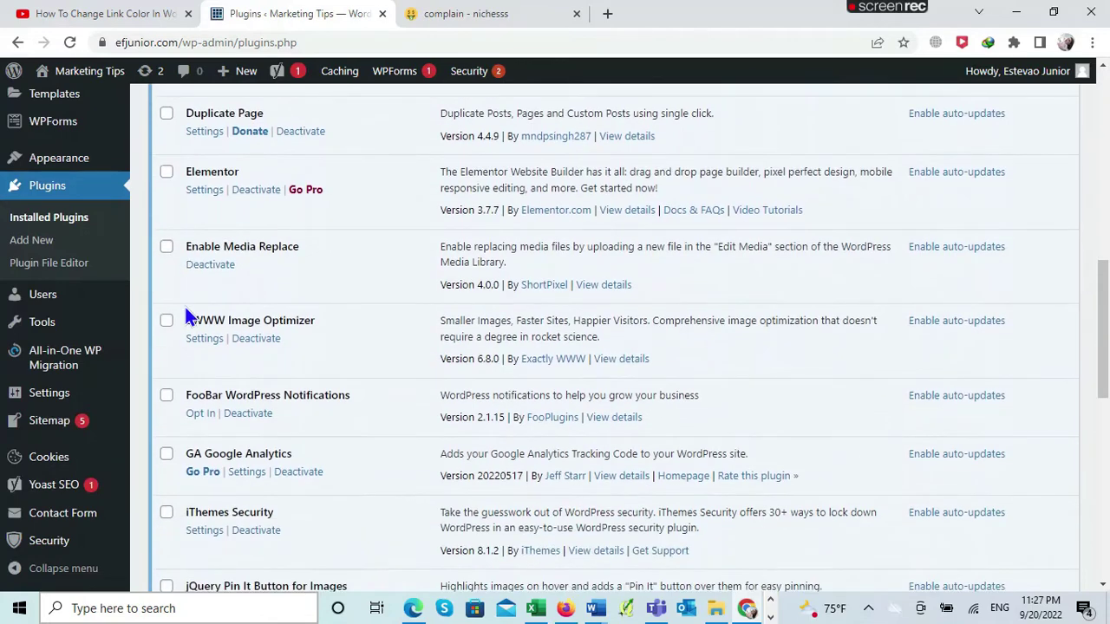
scroll(185, 317, down, 3)
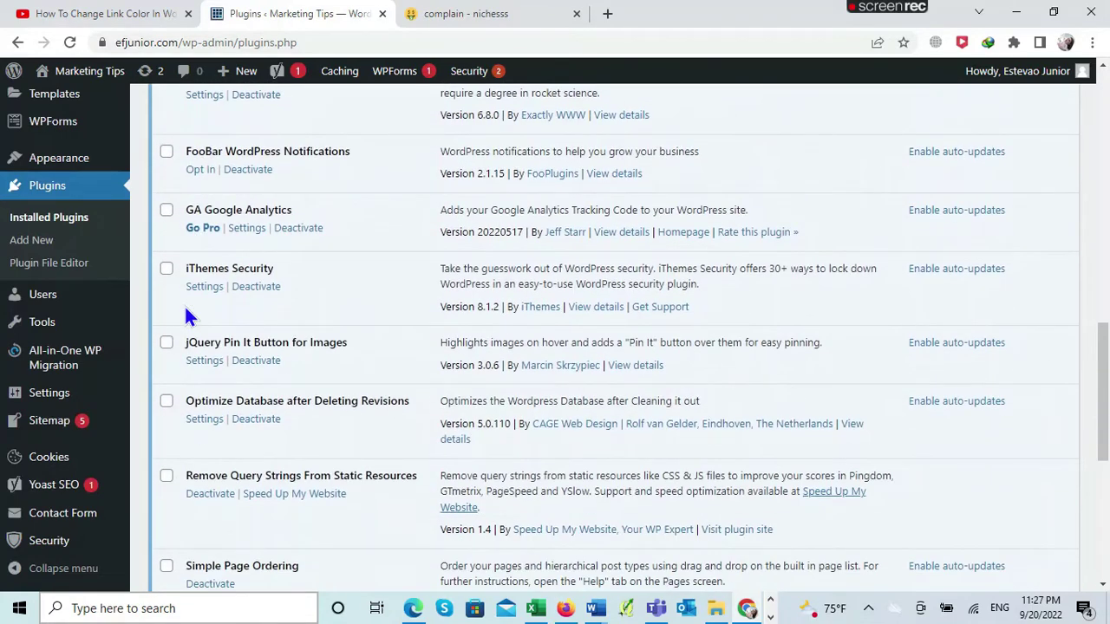
scroll(186, 316, down, 3)
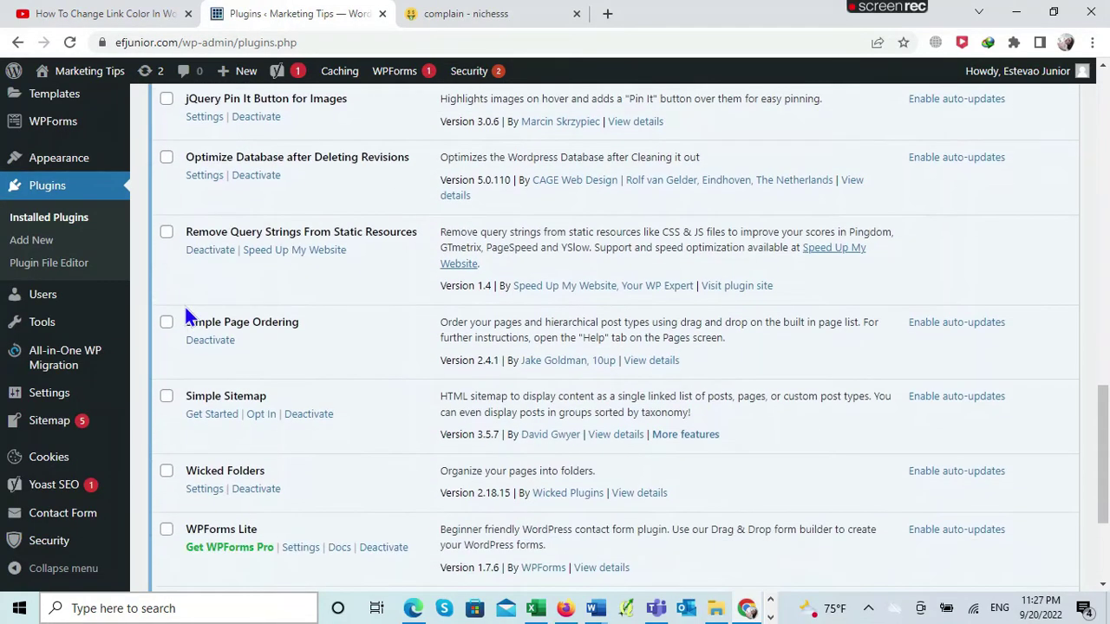
scroll(184, 313, down, 2)
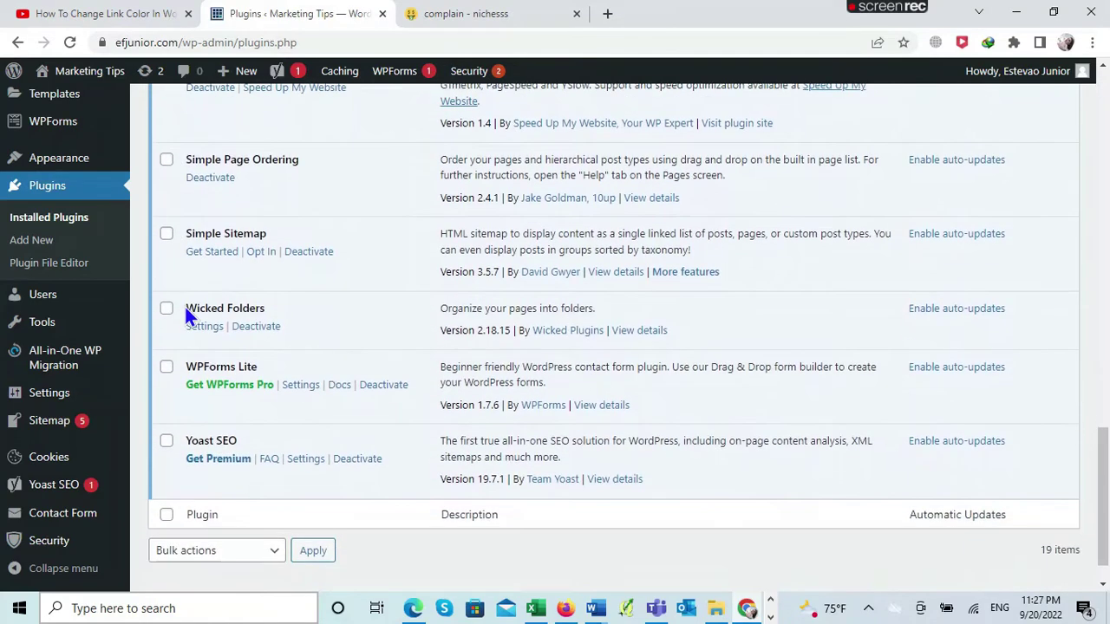
scroll(184, 315, down, 1)
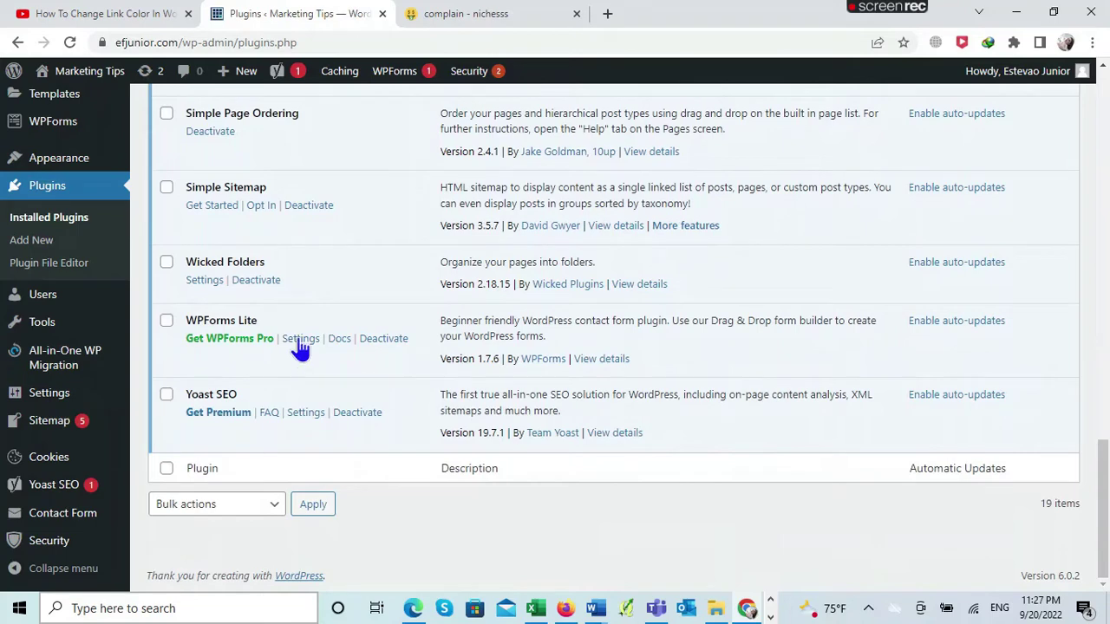
scroll(286, 343, up, 6)
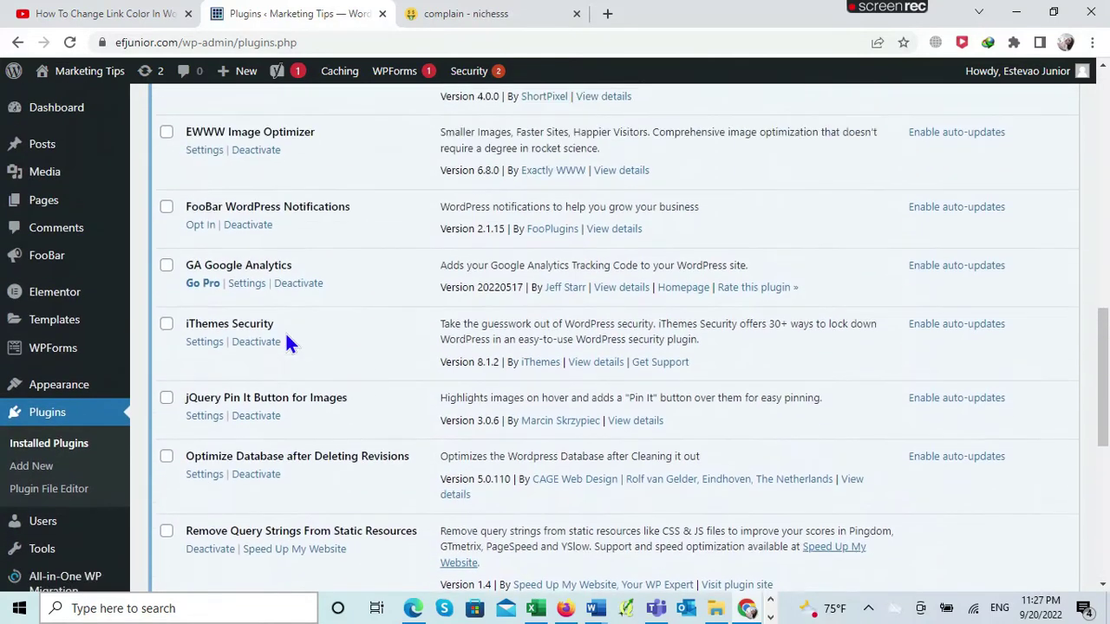
scroll(286, 338, up, 2)
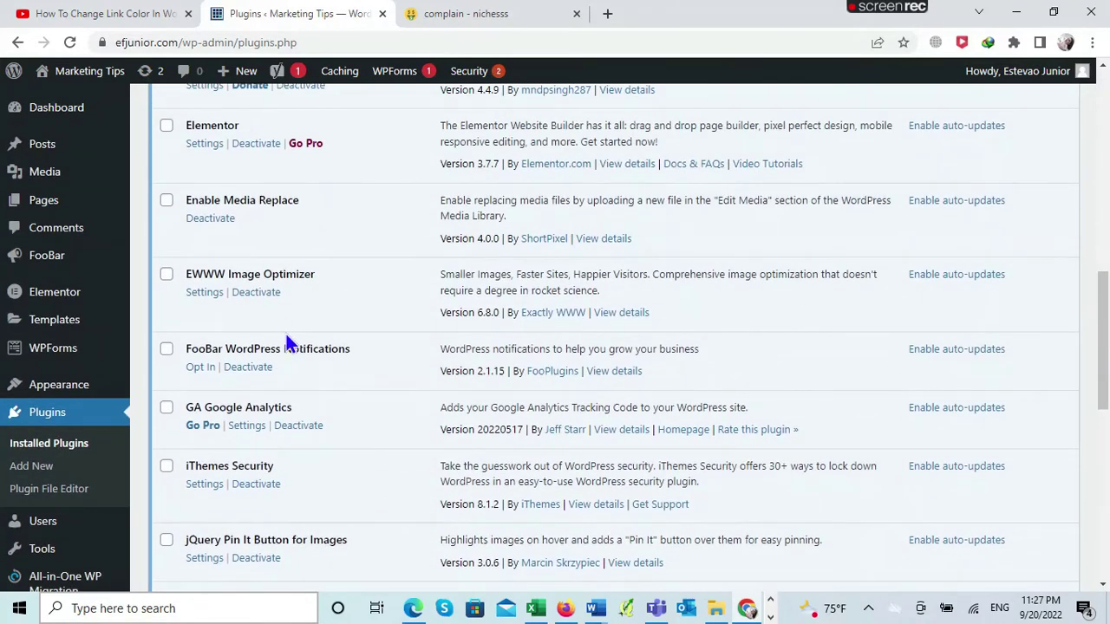
Step: Find WPForms Lite in the installed plugins list and open its settings
scroll(287, 343, down, 7)
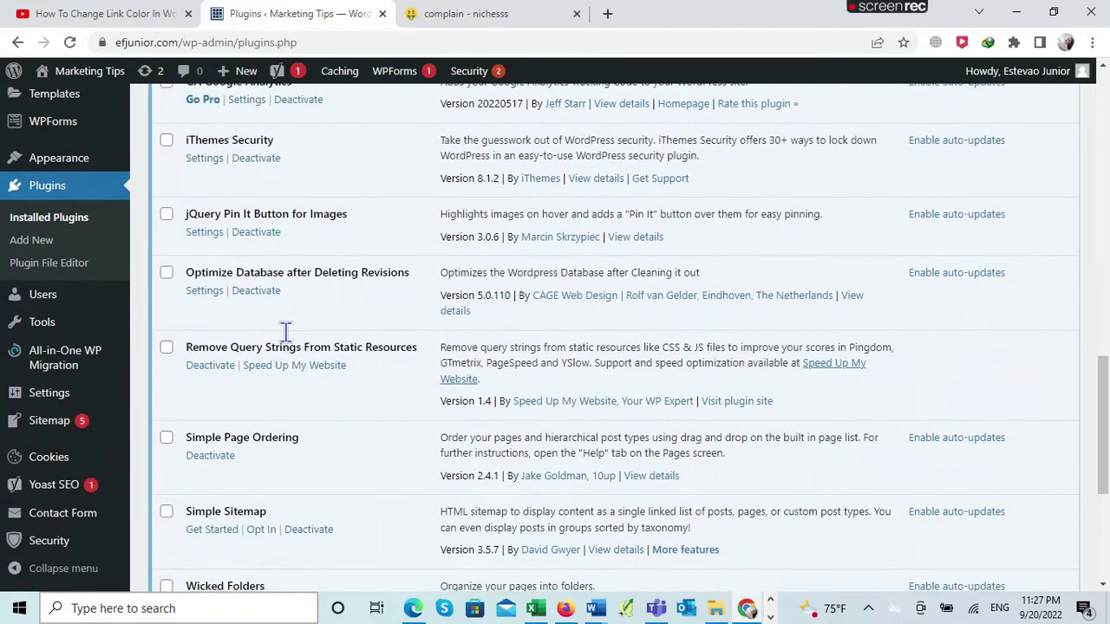
scroll(289, 345, down, 1)
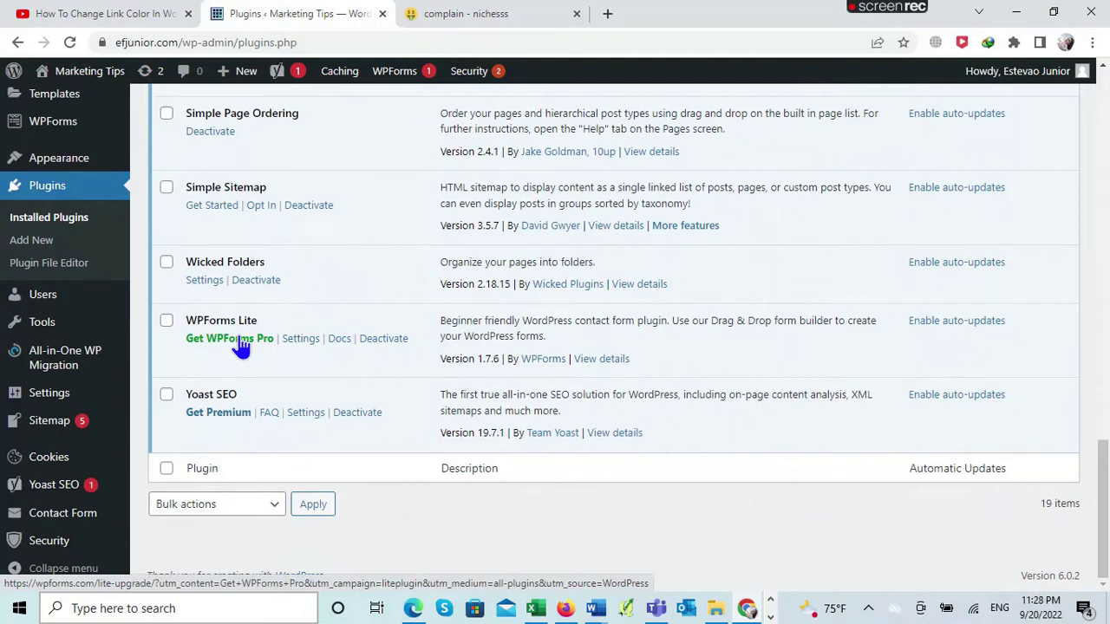
click(308, 345)
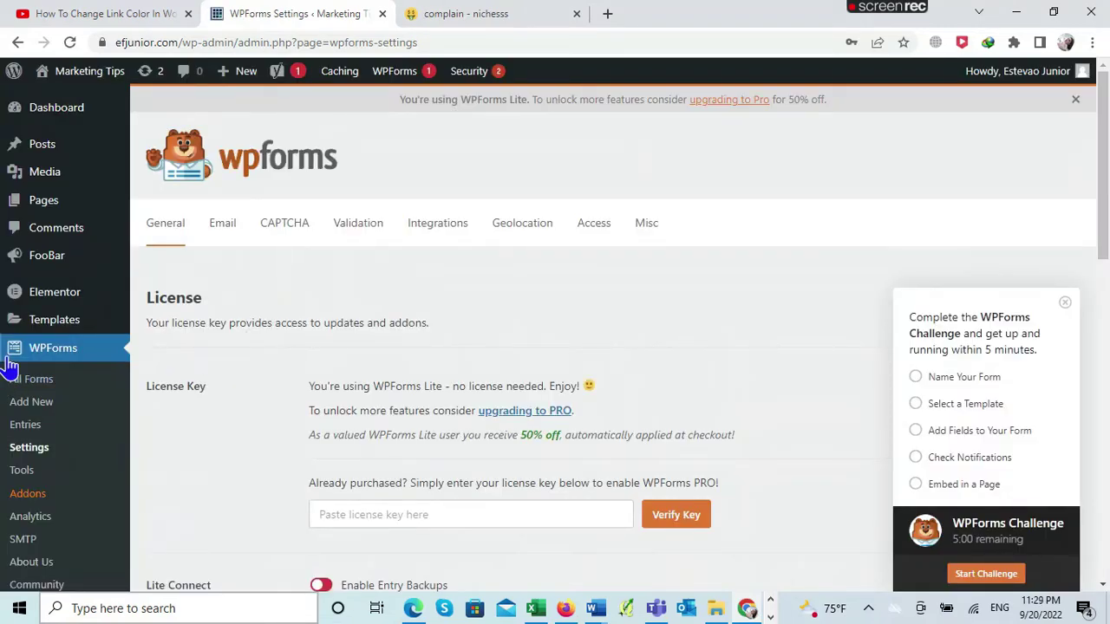
Step: Create a new WPForms form named "Contact" from the Simple Contact Form template
click(30, 410)
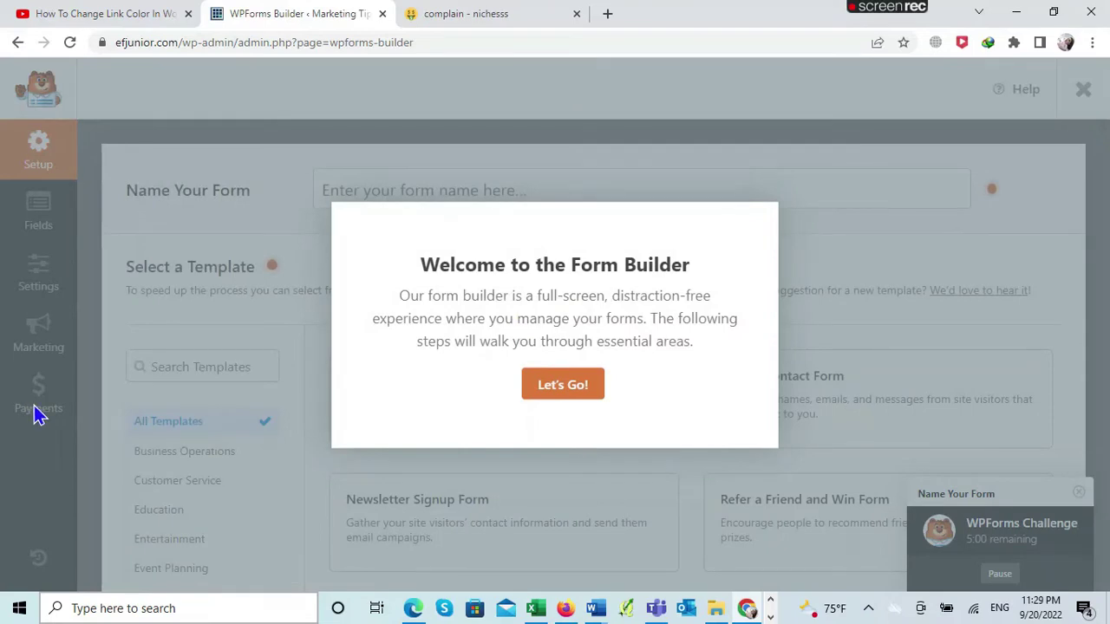
click(584, 392)
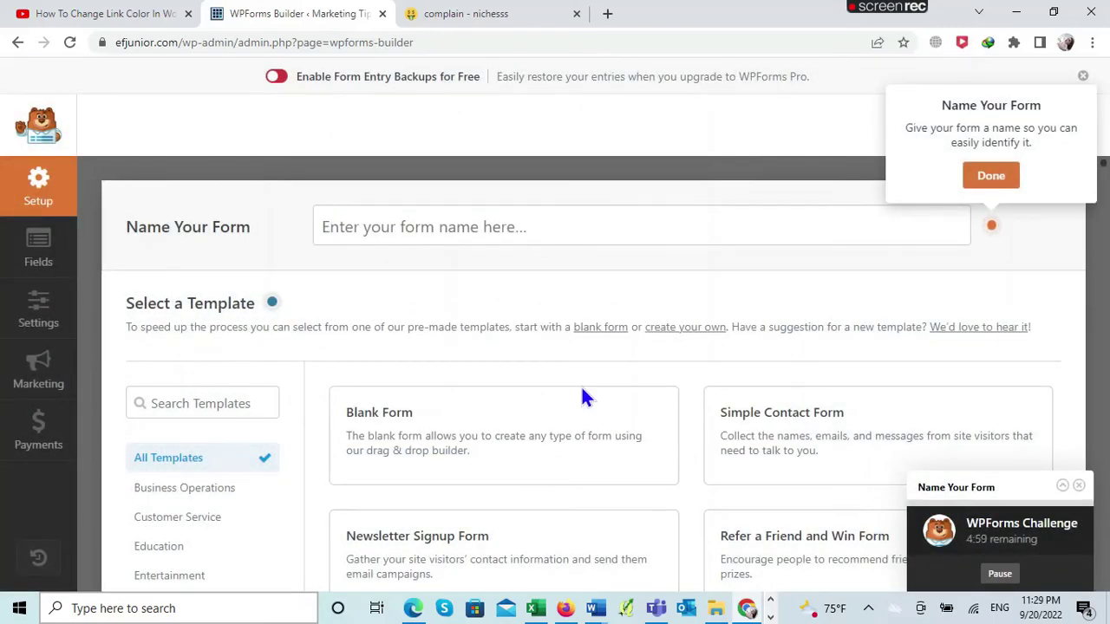
click(323, 227)
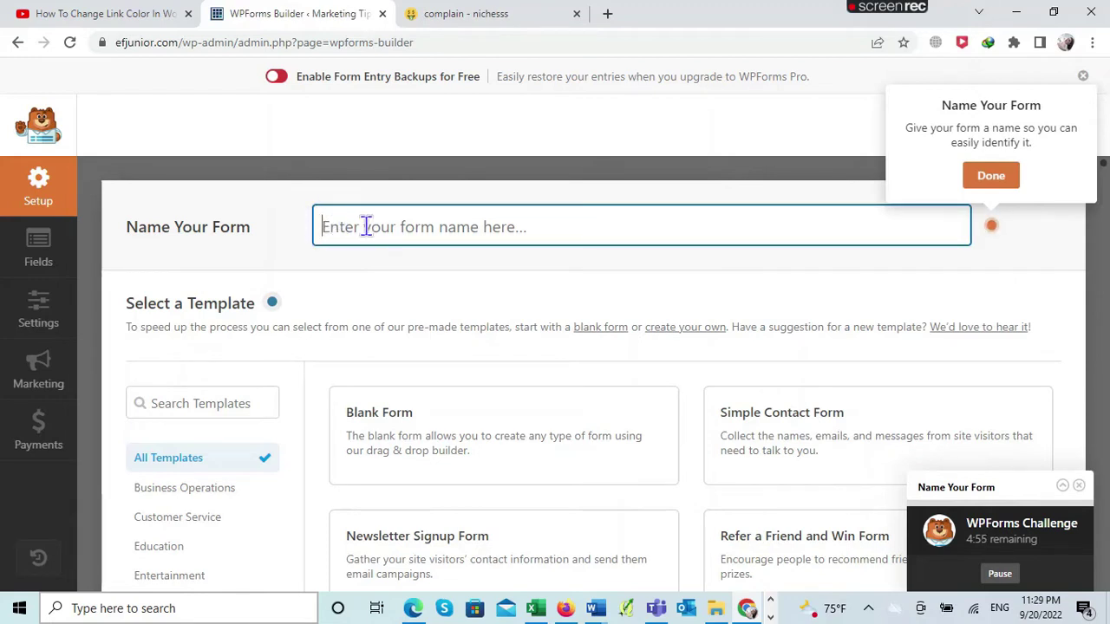
text(Con)
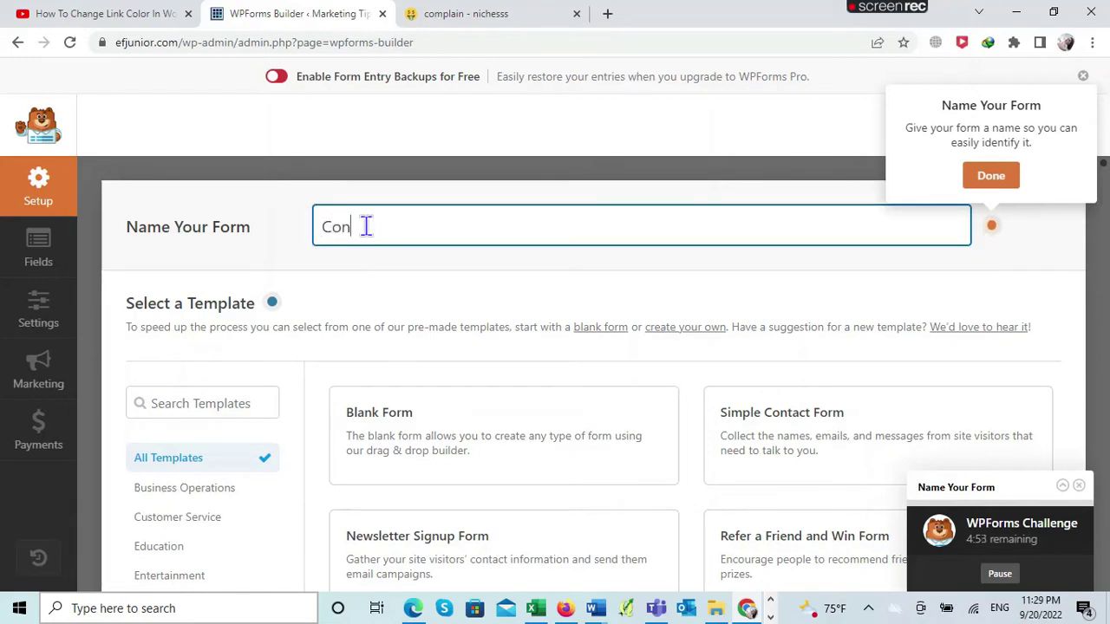
text(tact)
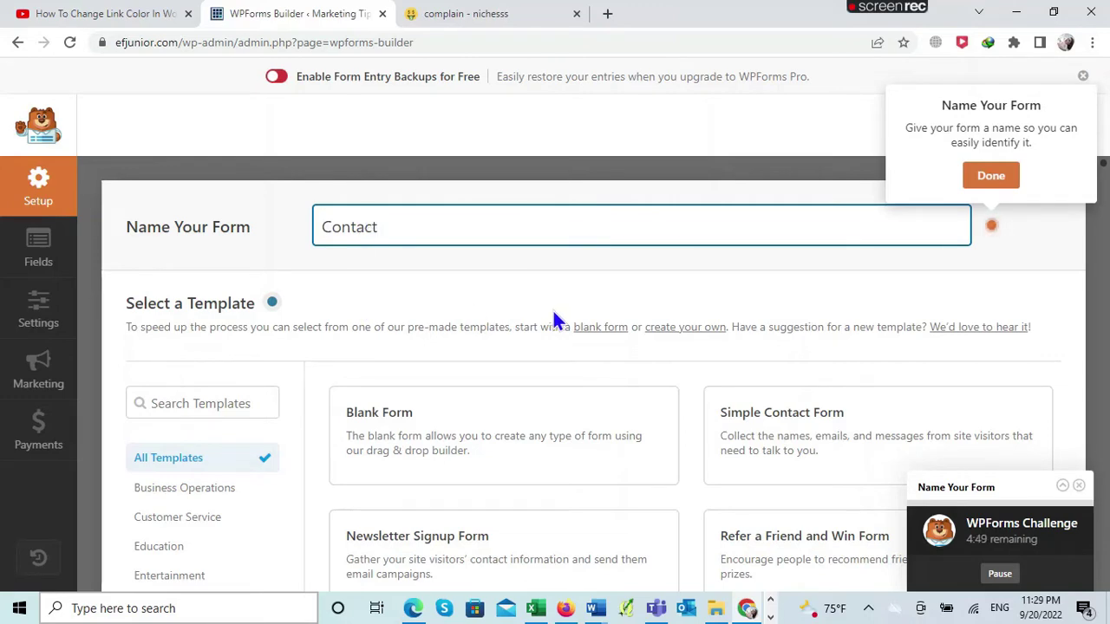
scroll(553, 308, down, 2)
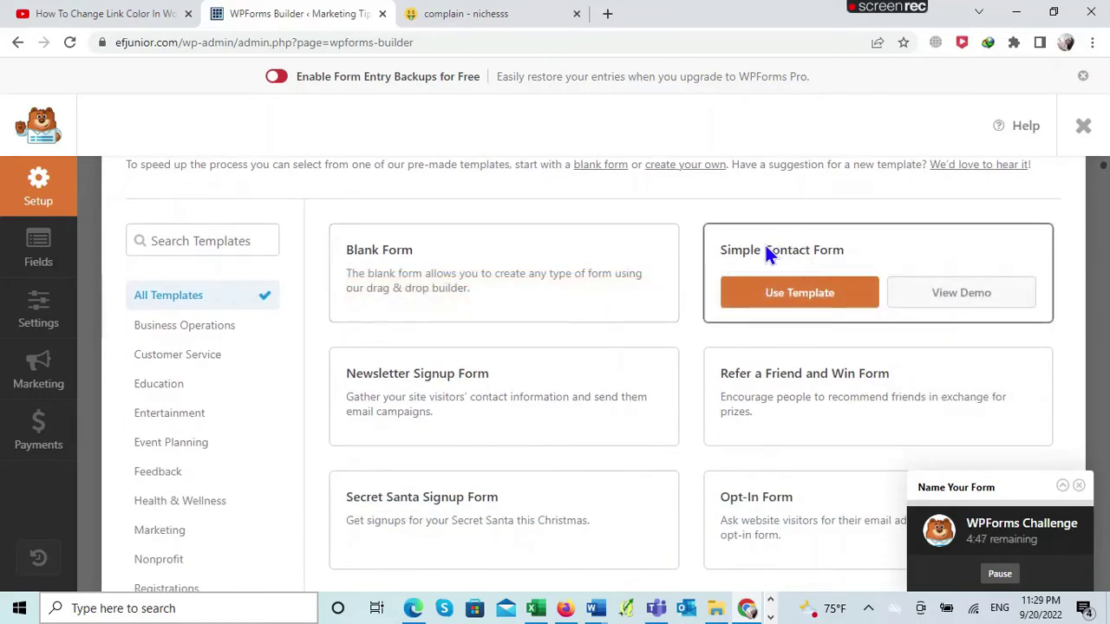
click(806, 303)
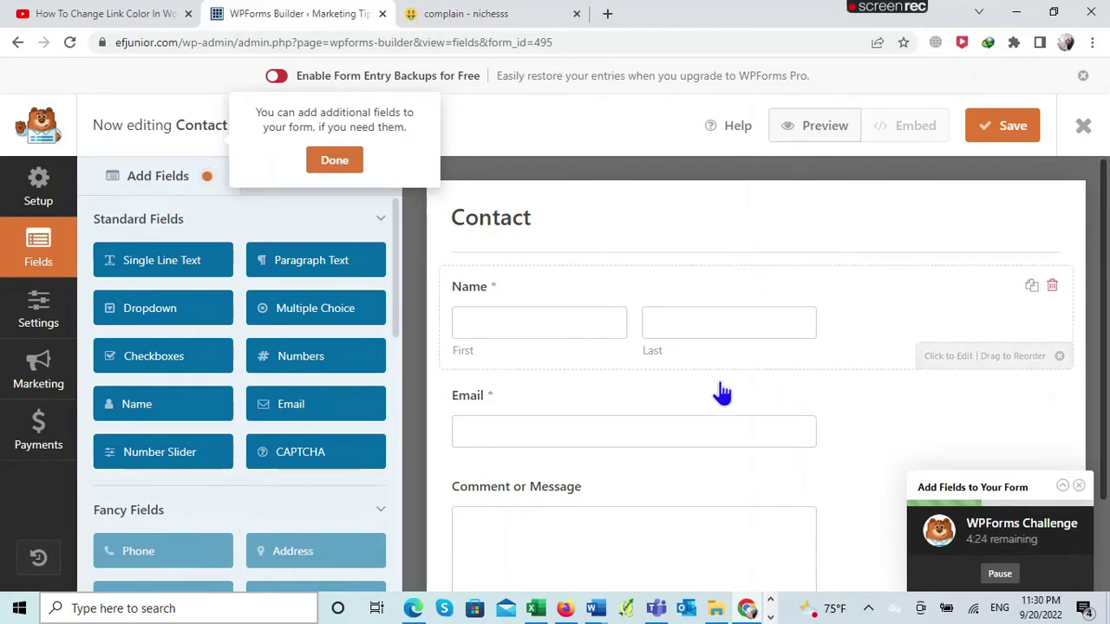
Step: Review the form's fields and complete the challenge's field and notification checks, keeping the defaults
scroll(577, 387, down, 2)
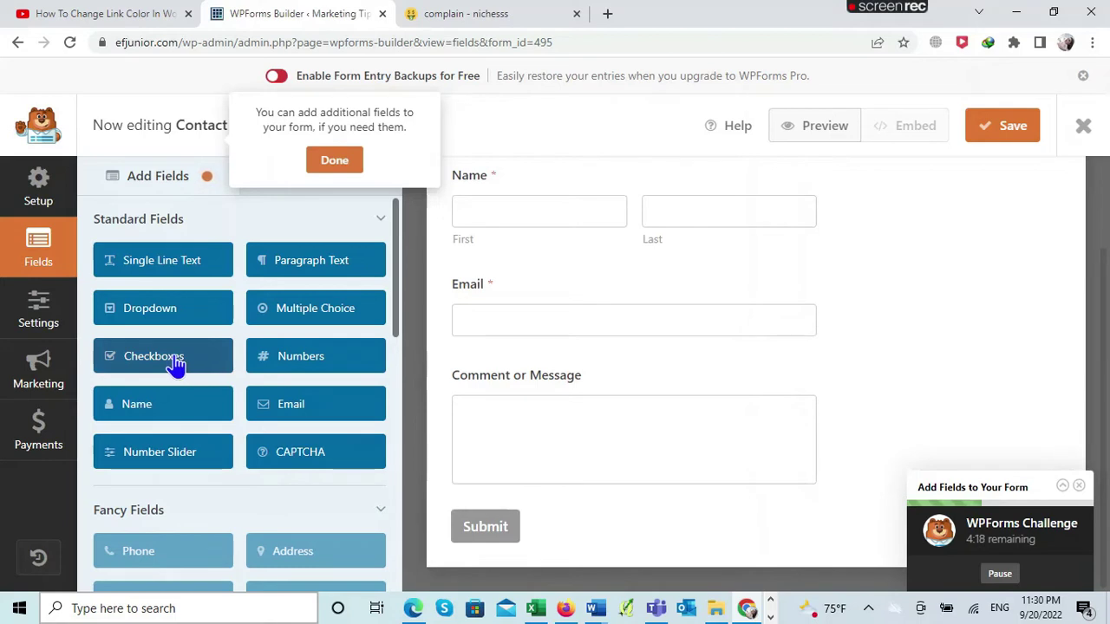
scroll(174, 364, down, 1)
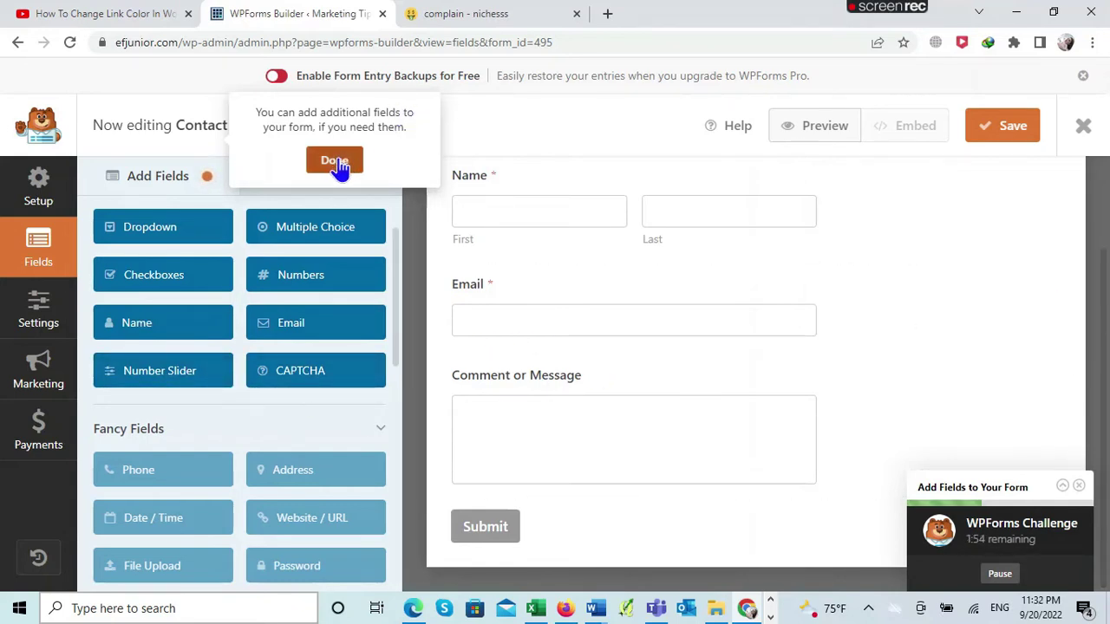
click(337, 163)
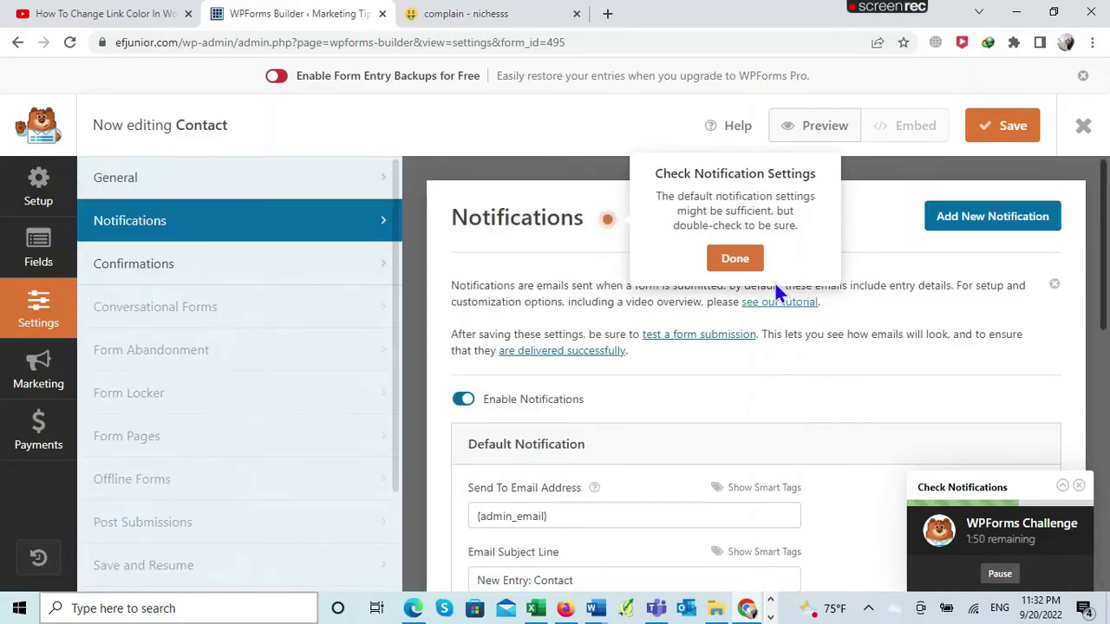
click(736, 259)
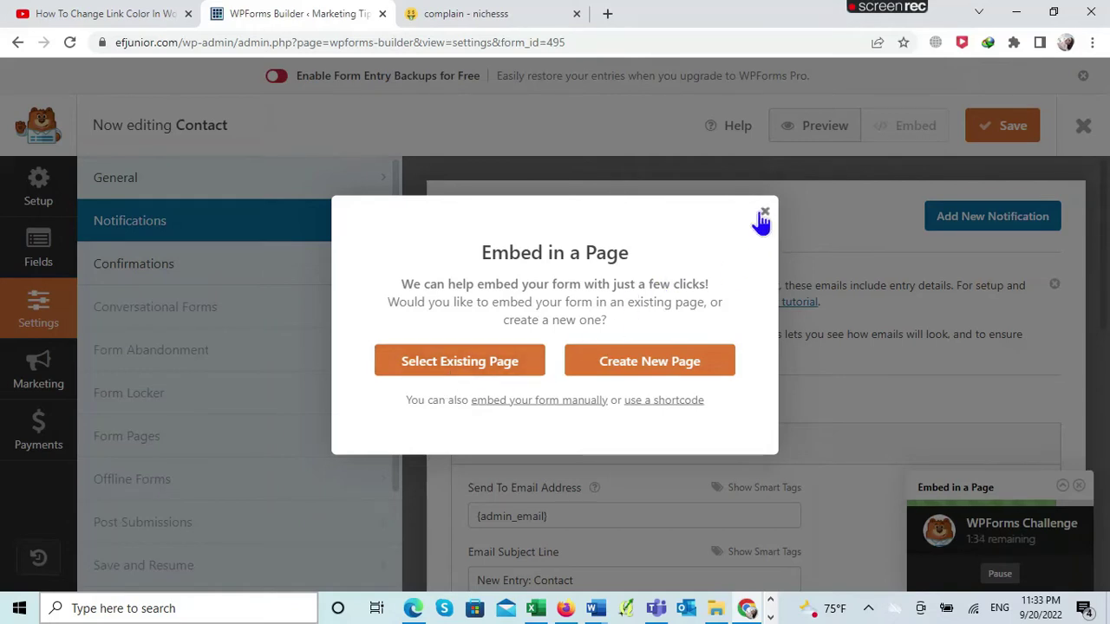
click(491, 369)
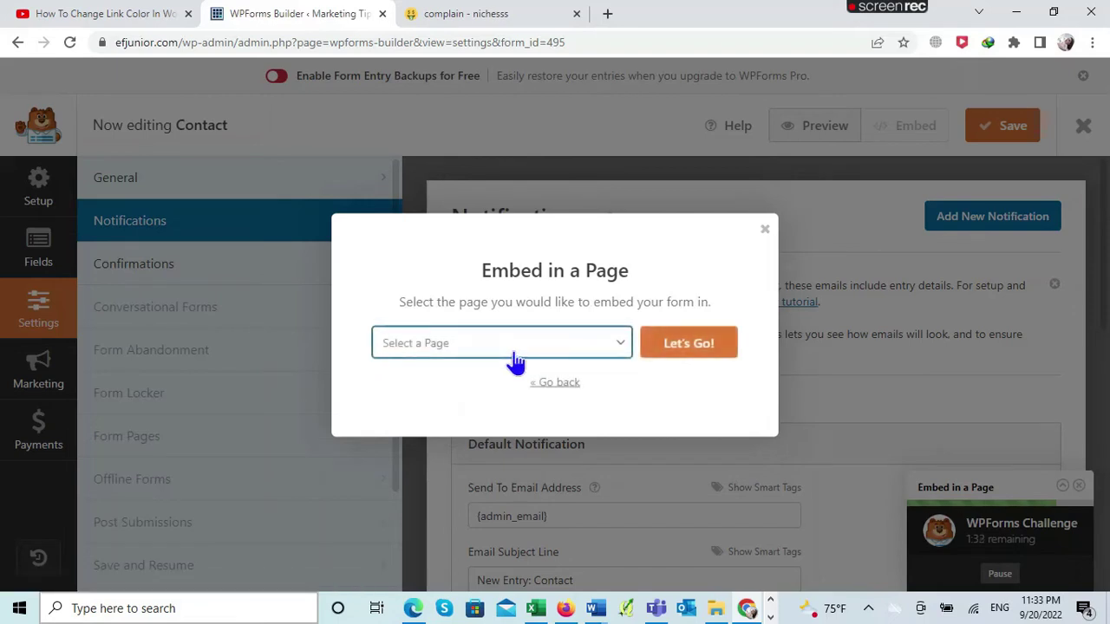
click(516, 351)
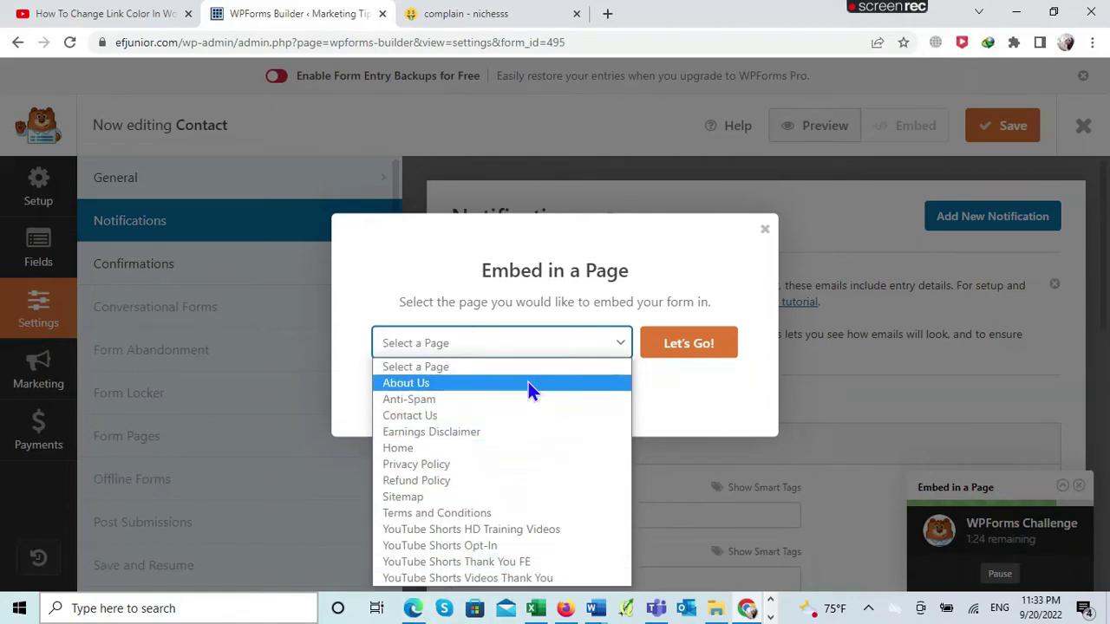
click(763, 231)
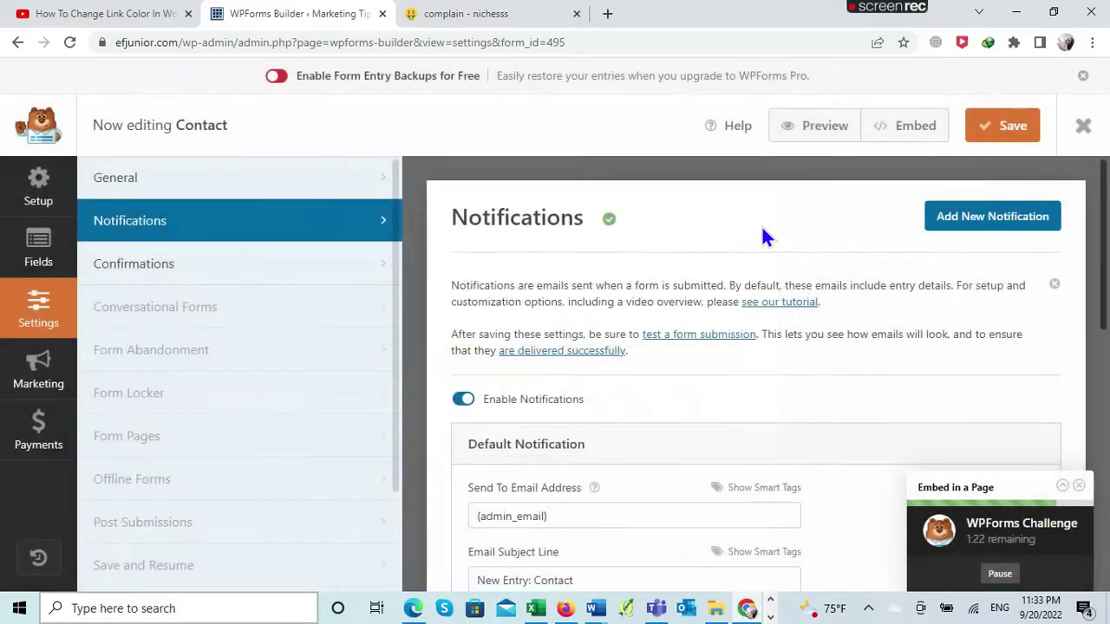
Step: Preview the Contact form in a new browser tab, look through its fields and close the preview
right_click(816, 122)
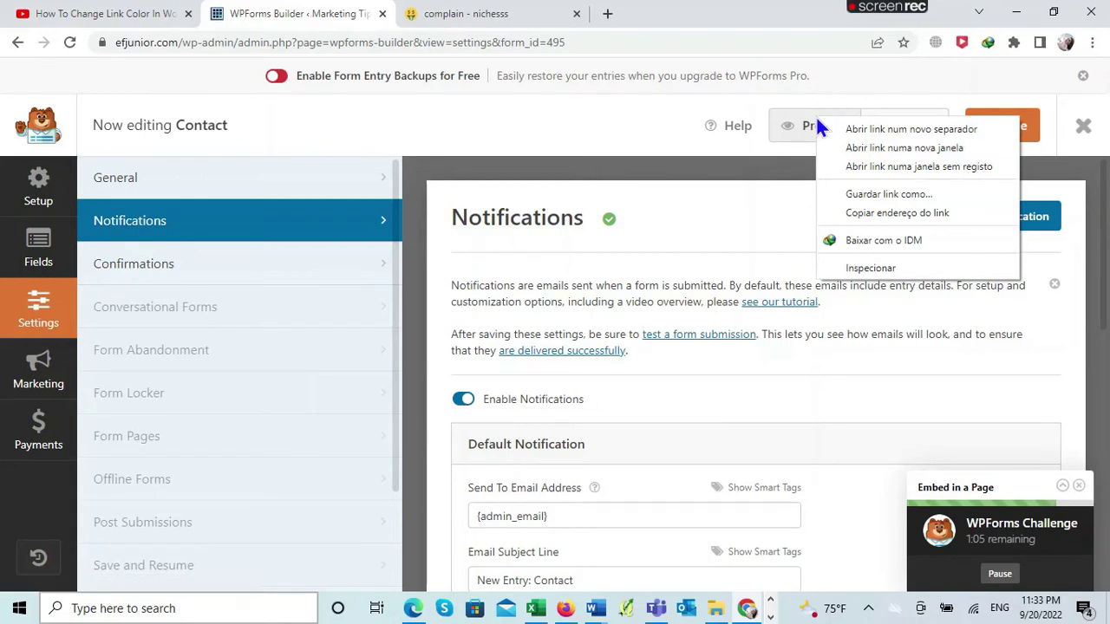
click(864, 128)
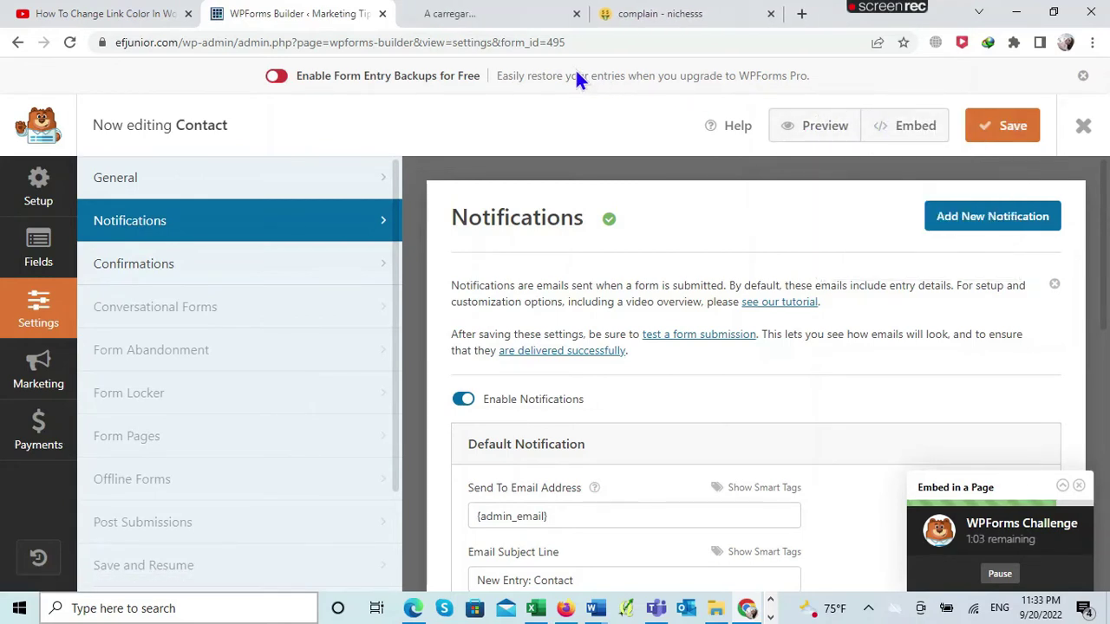
click(491, 16)
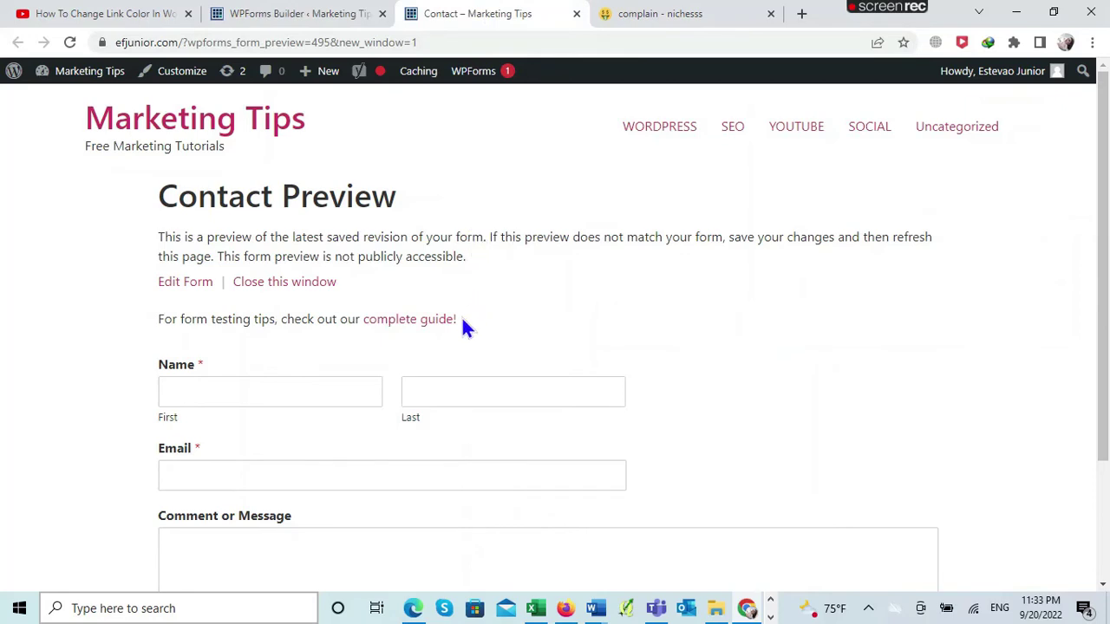
scroll(465, 328, down, 2)
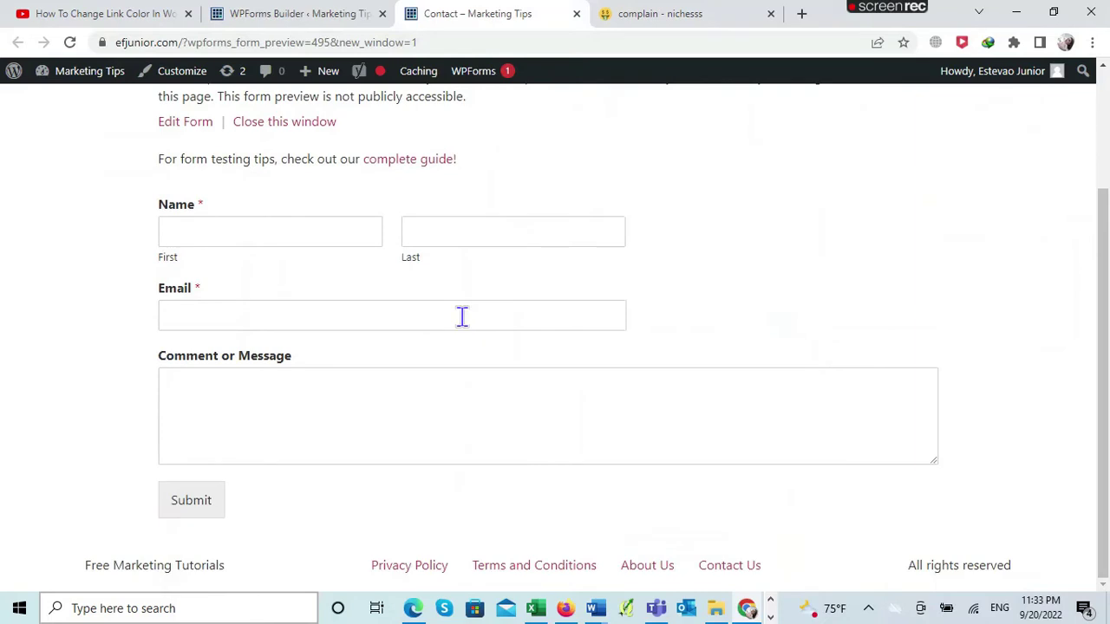
scroll(463, 317, up, 2)
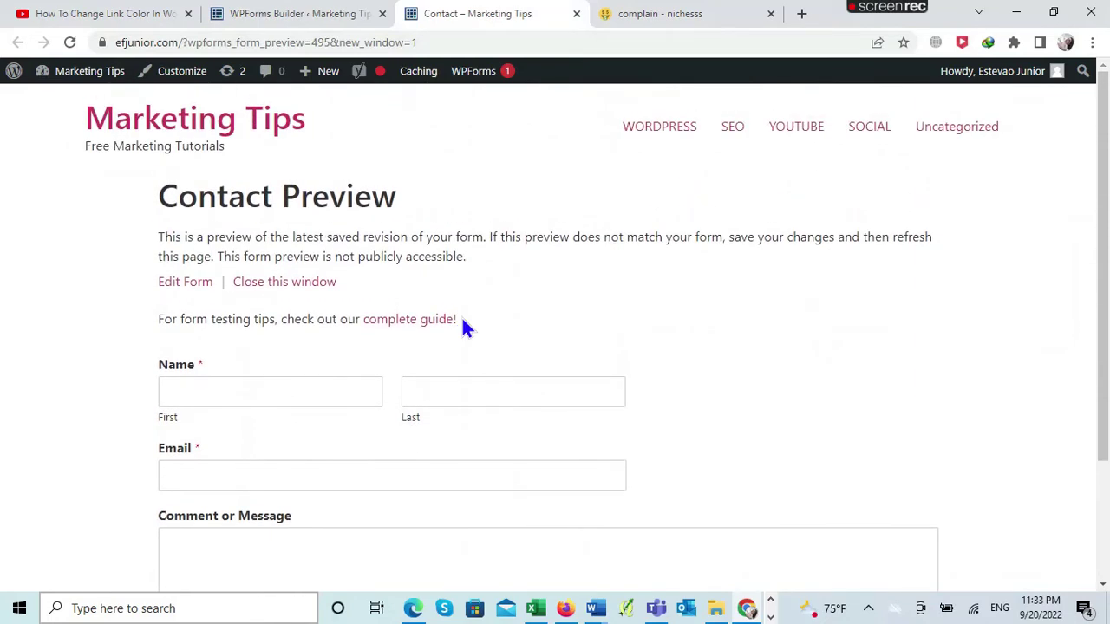
click(576, 14)
Step: Save the form, return to the forms overview and copy the Contact form's shortcode [wpforms id="495"]
click(1009, 130)
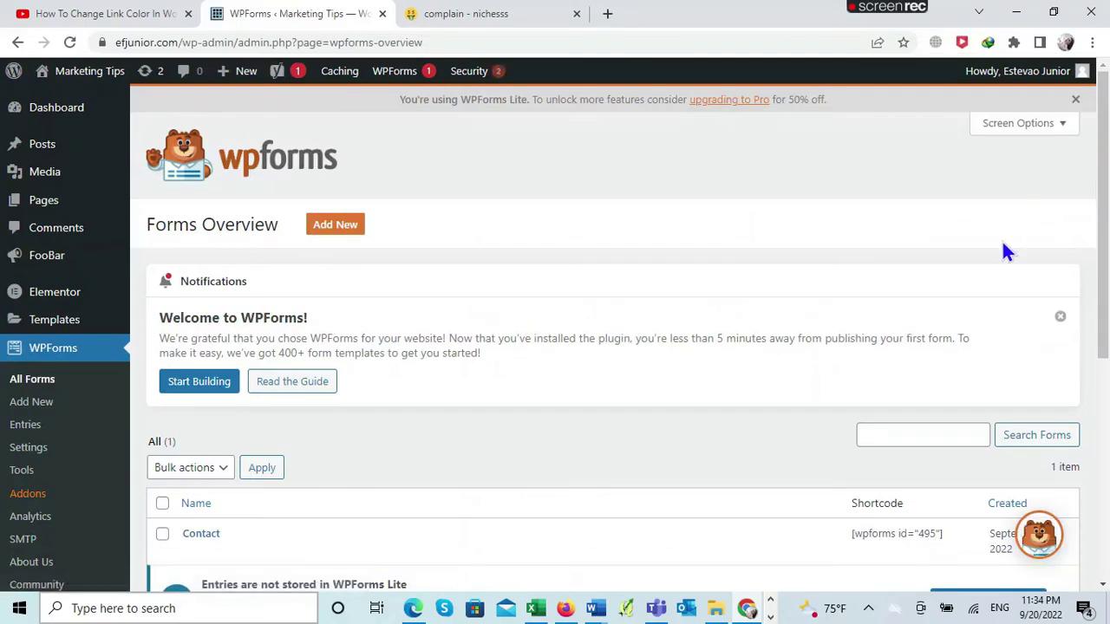
scroll(853, 287, down, 3)
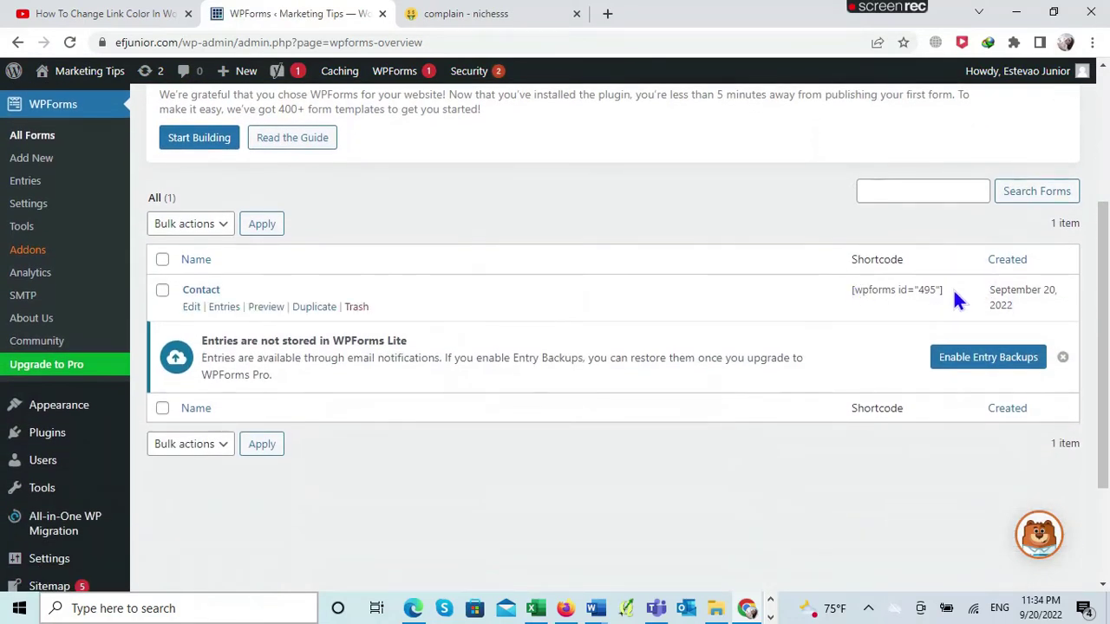
drag(953, 288, 849, 289)
key(ctrl+c)
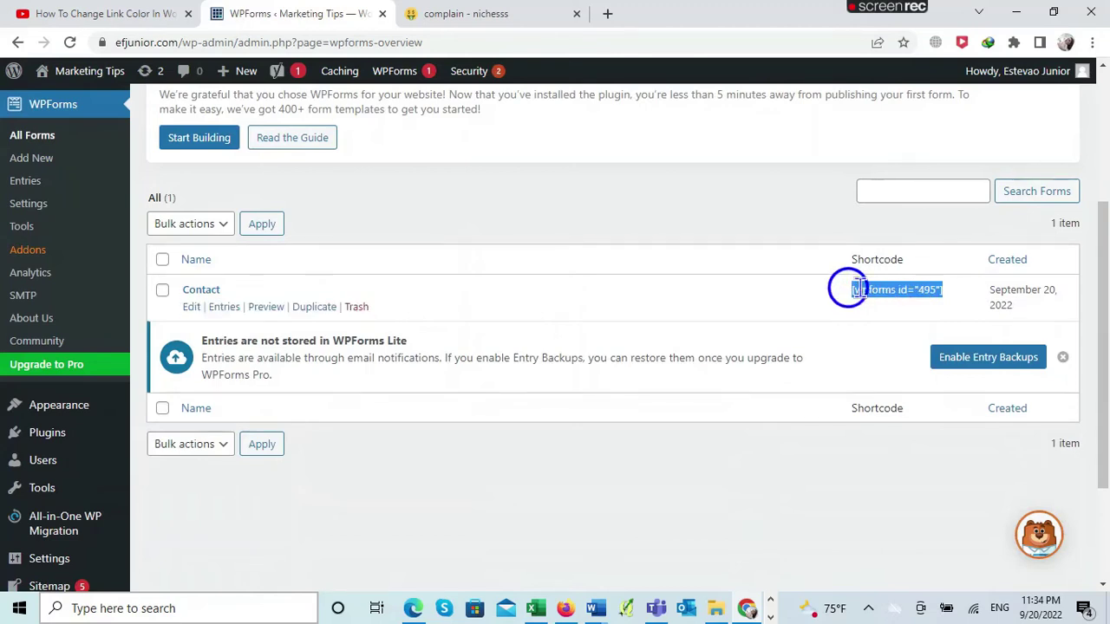
right_click(896, 287)
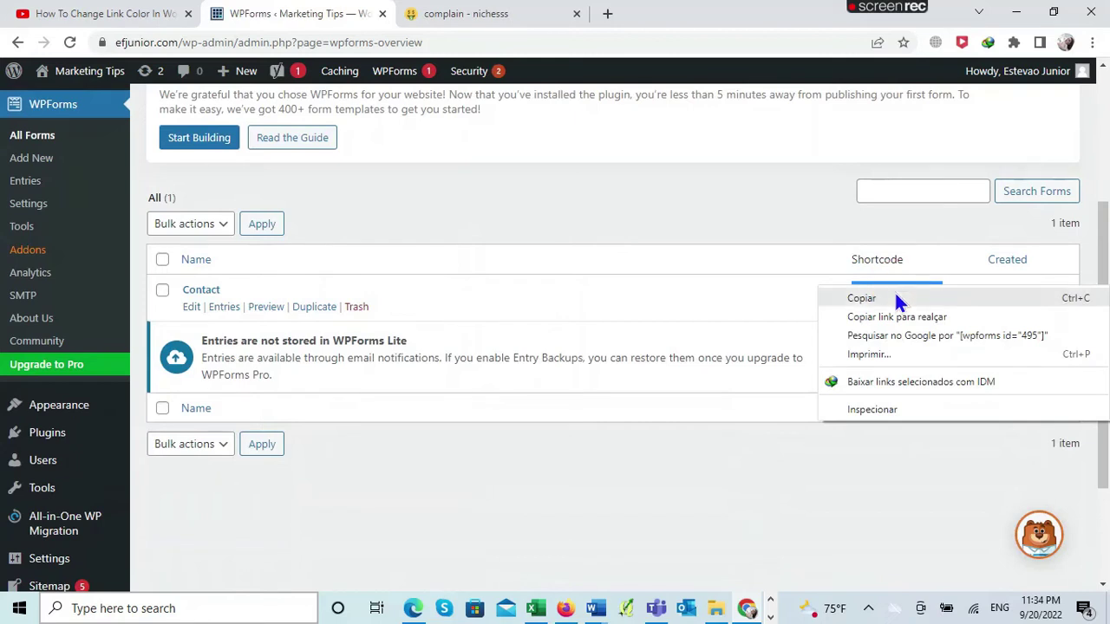
click(881, 299)
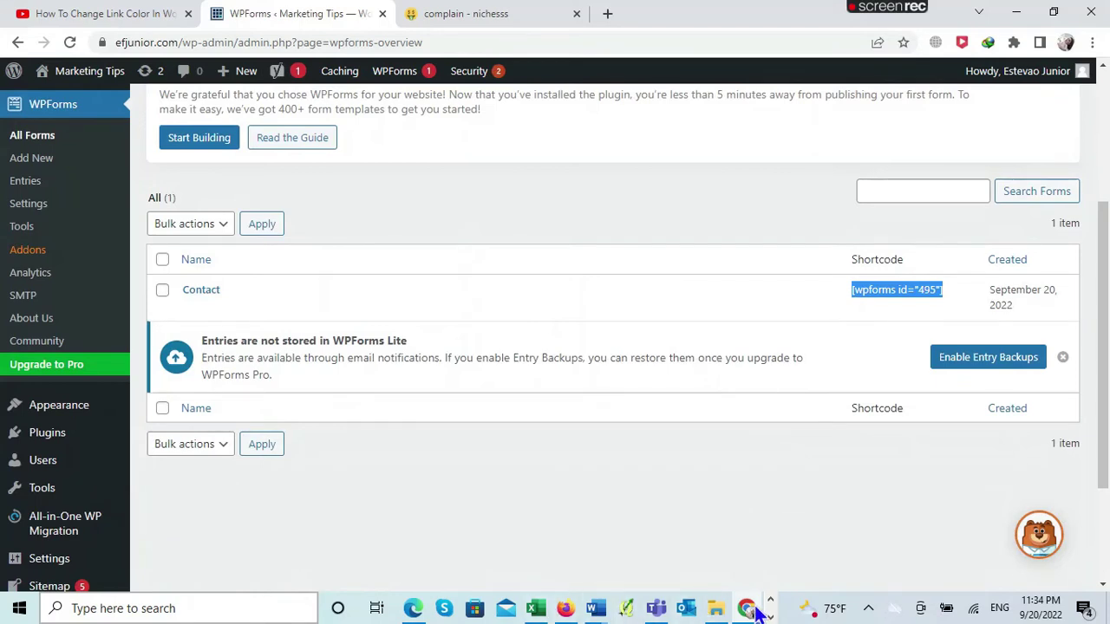
Step: Switch to the open Notepad file, paste the shortcode [wpforms id="495"] above the sitemap shortcode, and minimize Notepad
click(770, 615)
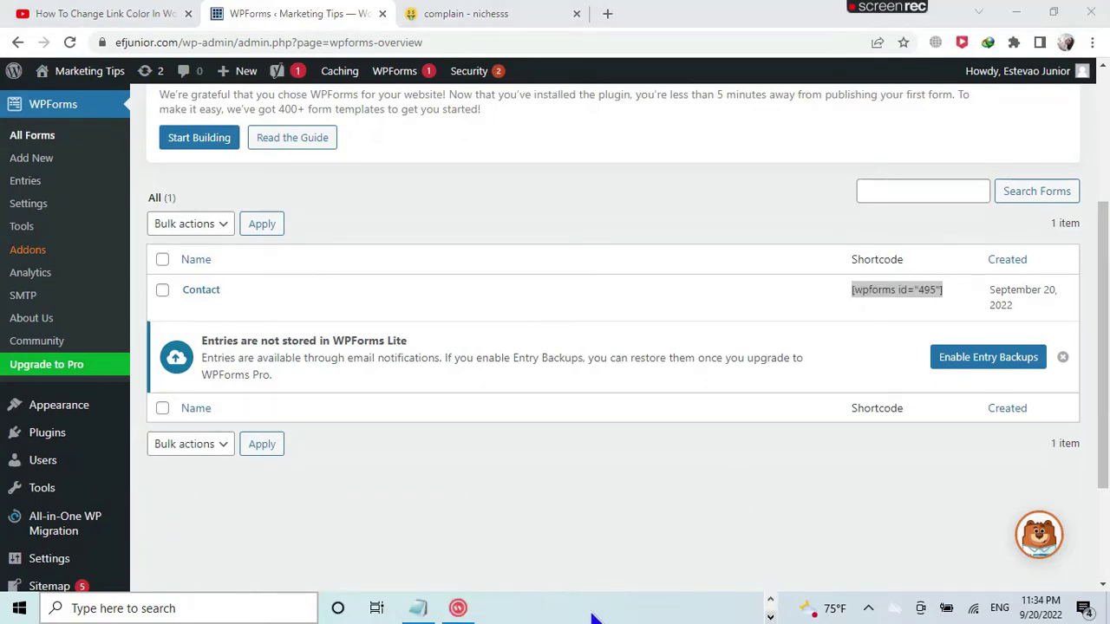
click(419, 609)
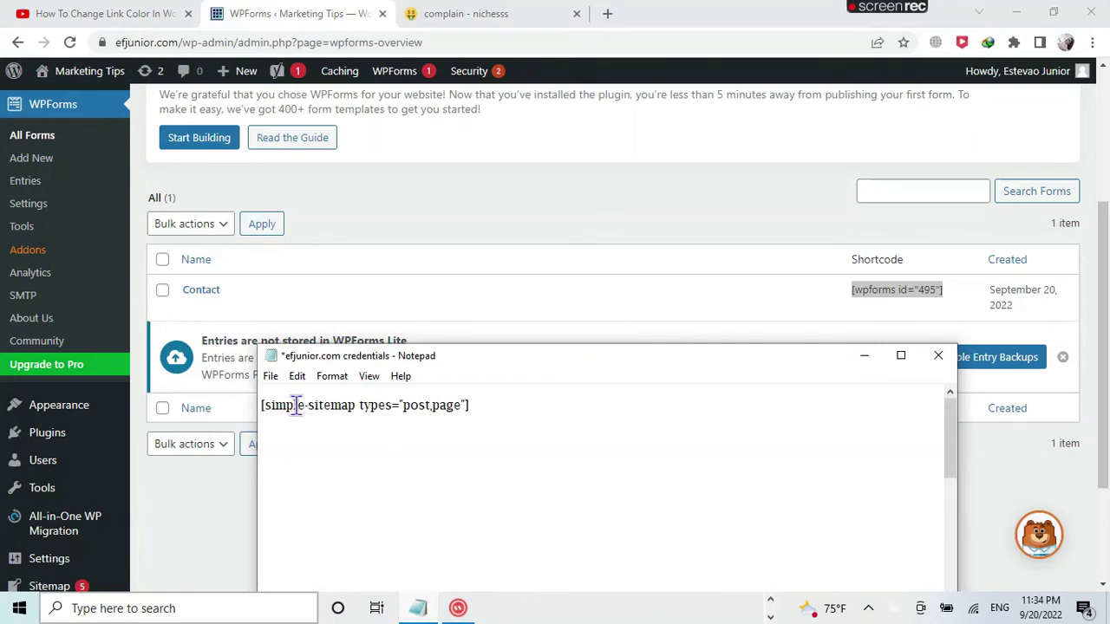
key(Return)
key(Return)
key(Return)
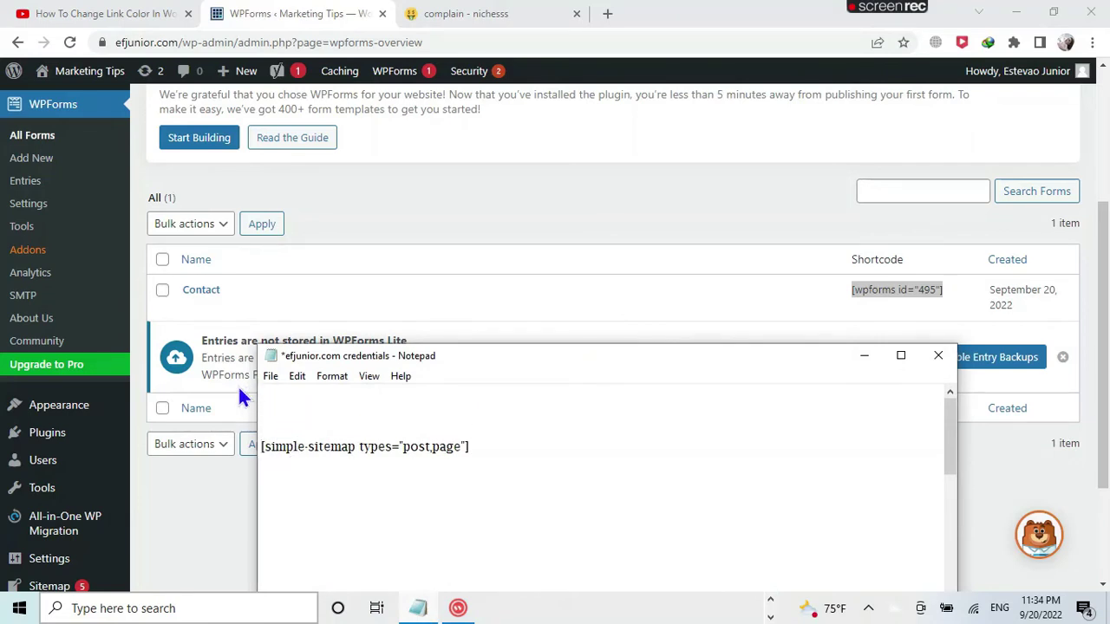
right_click(286, 402)
click(113, 224)
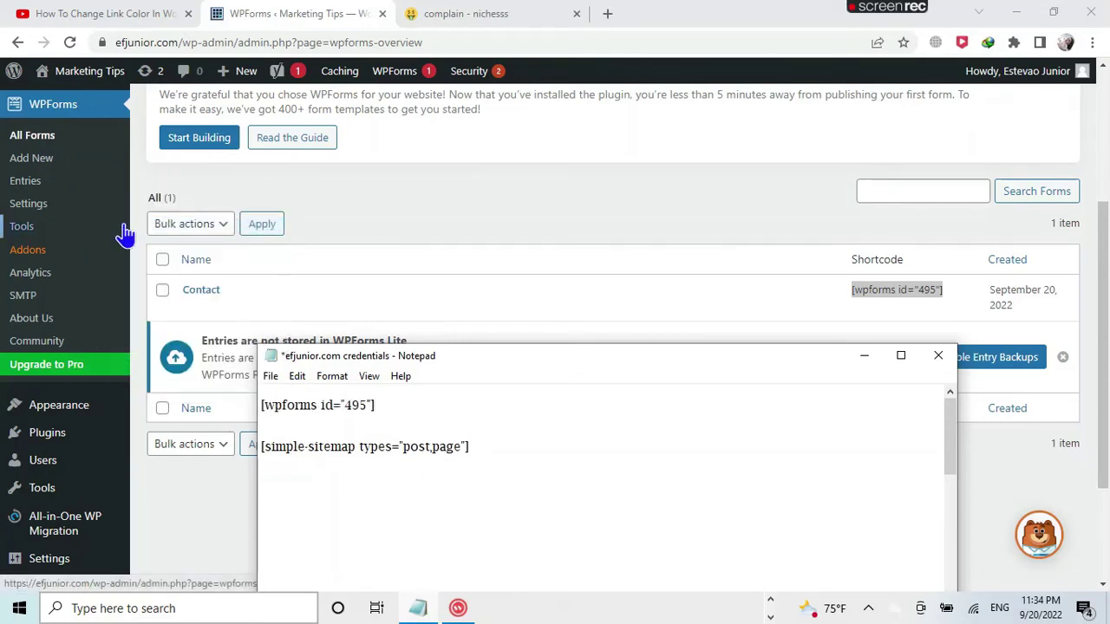
click(864, 357)
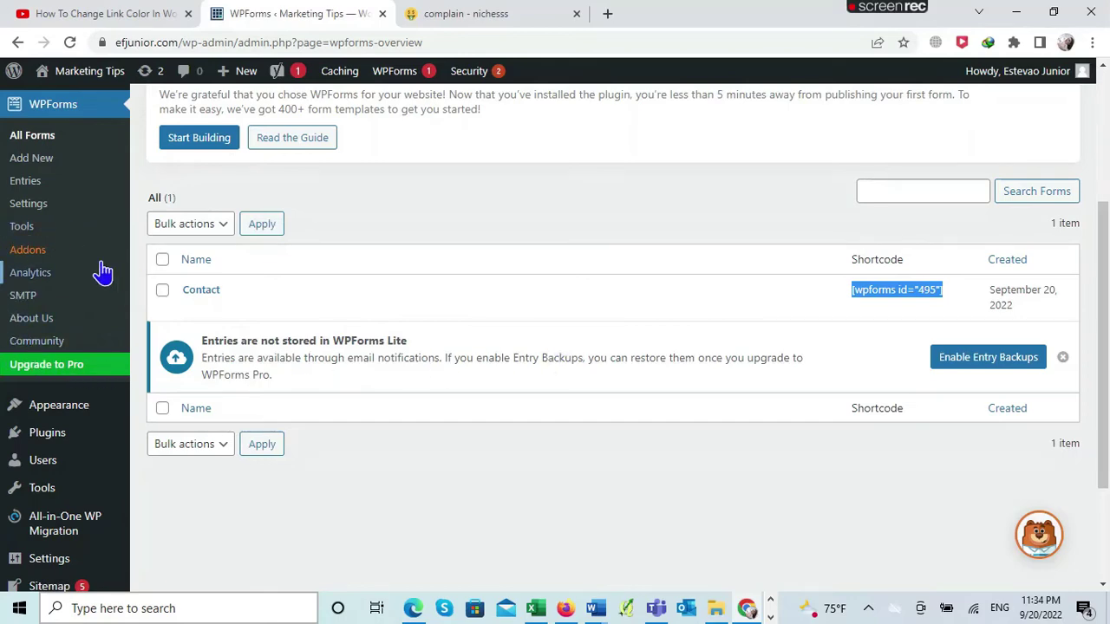
Step: Start a new WordPress page from the site's admin area
scroll(71, 262, up, 3)
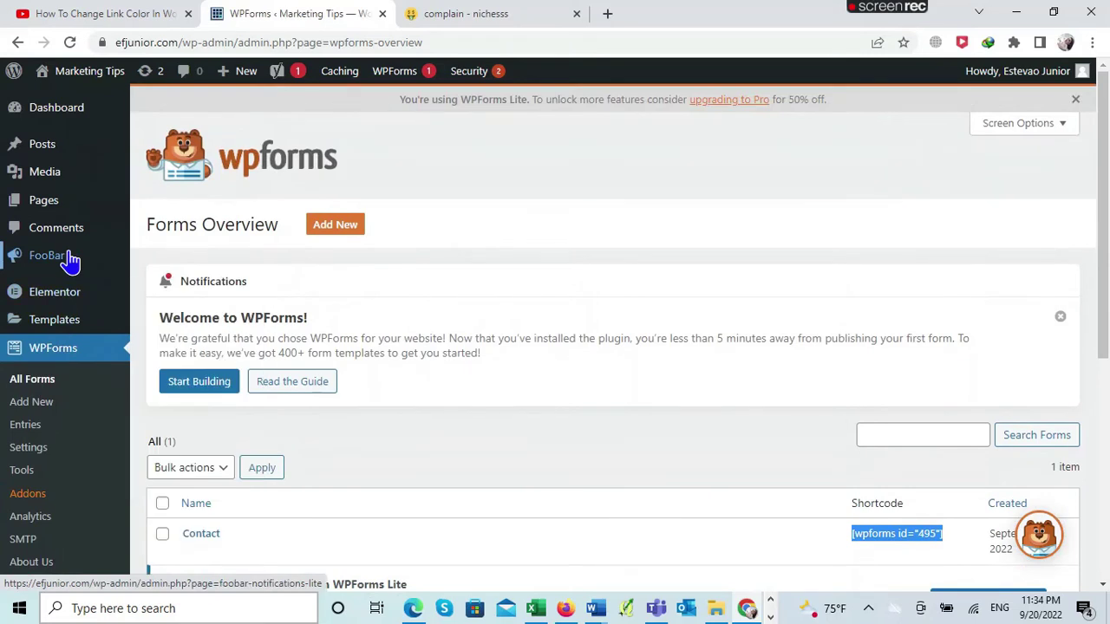
mouse_move(52, 209)
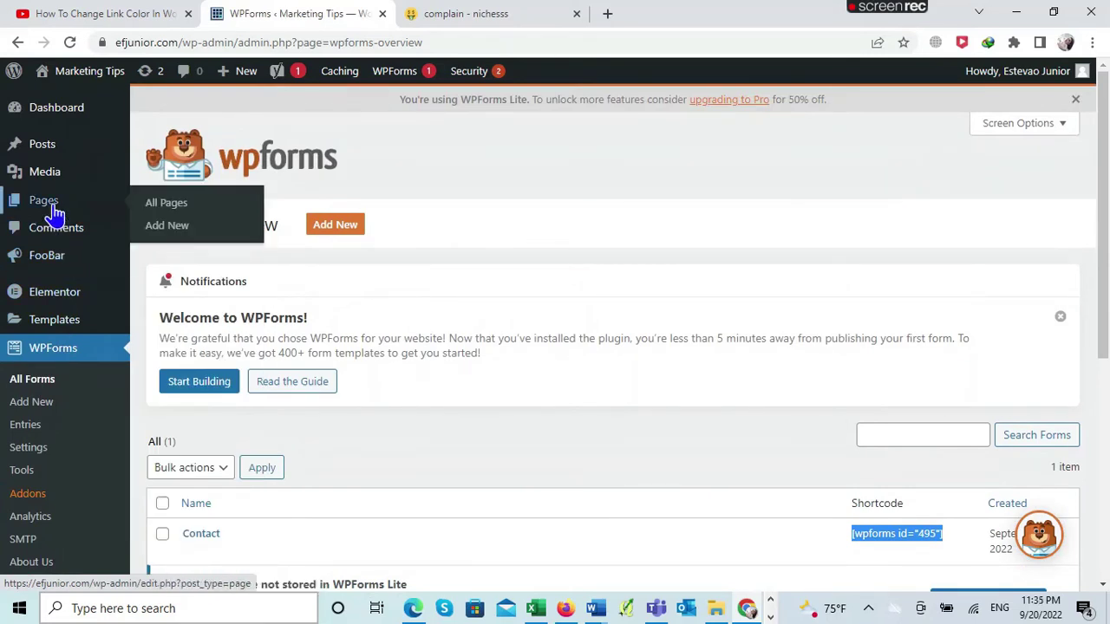
click(177, 236)
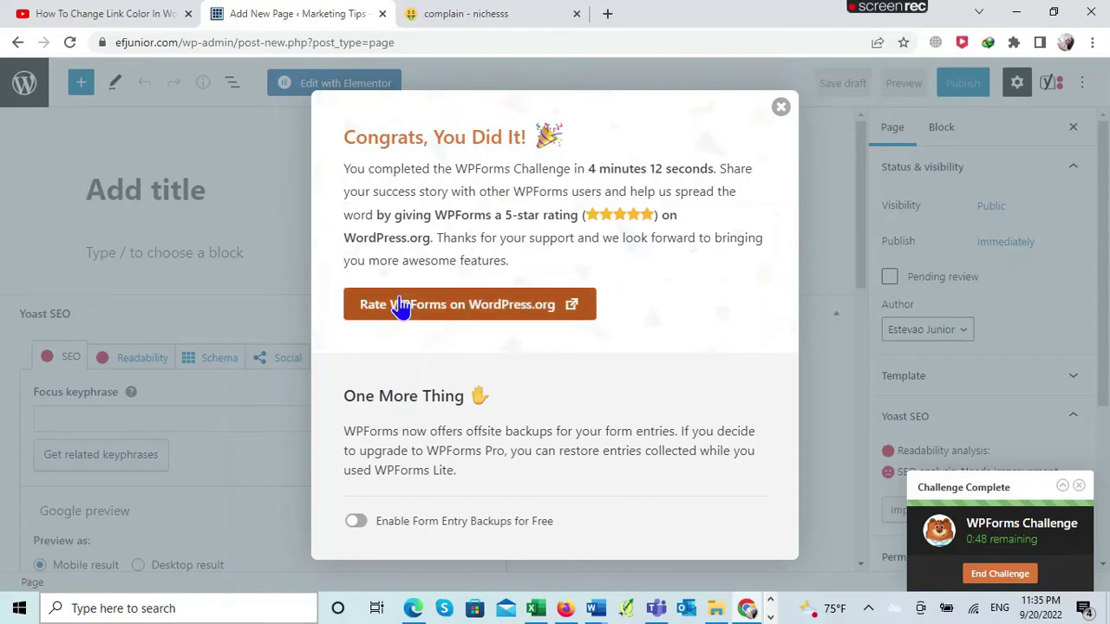
Step: Open the WPForms rating page on WordPress.org, close it again and dismiss the completed-challenge popup
click(555, 309)
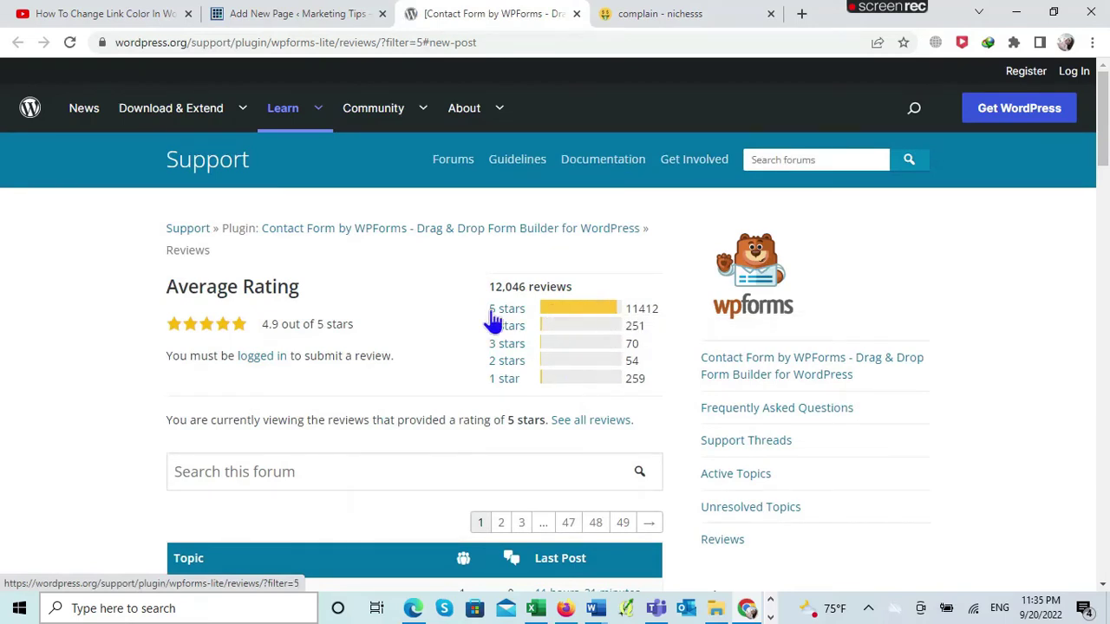
click(576, 14)
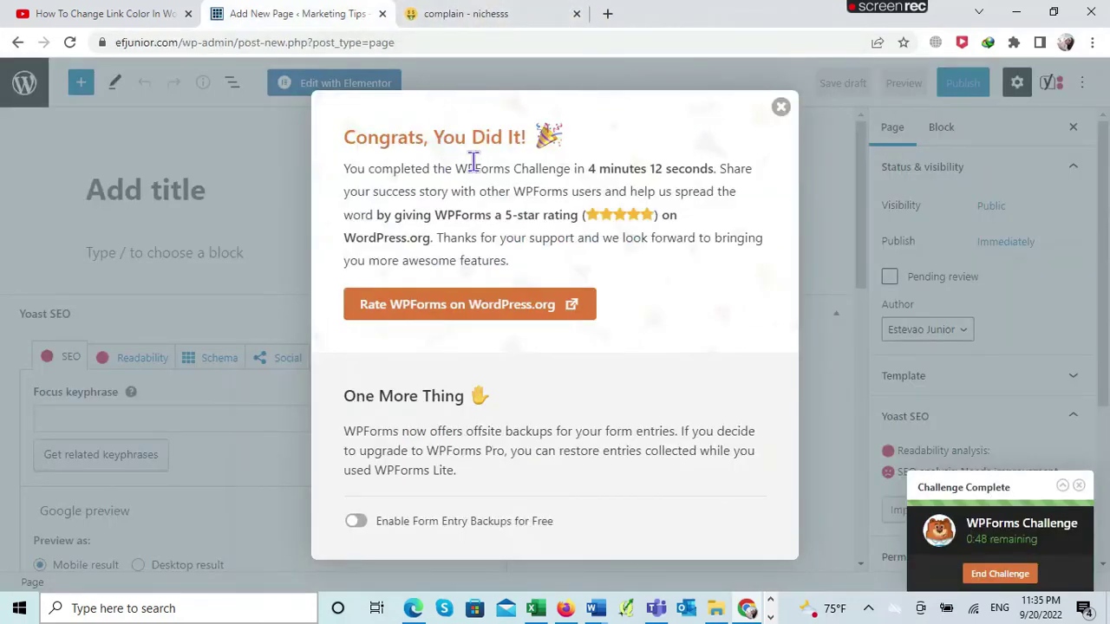
click(781, 106)
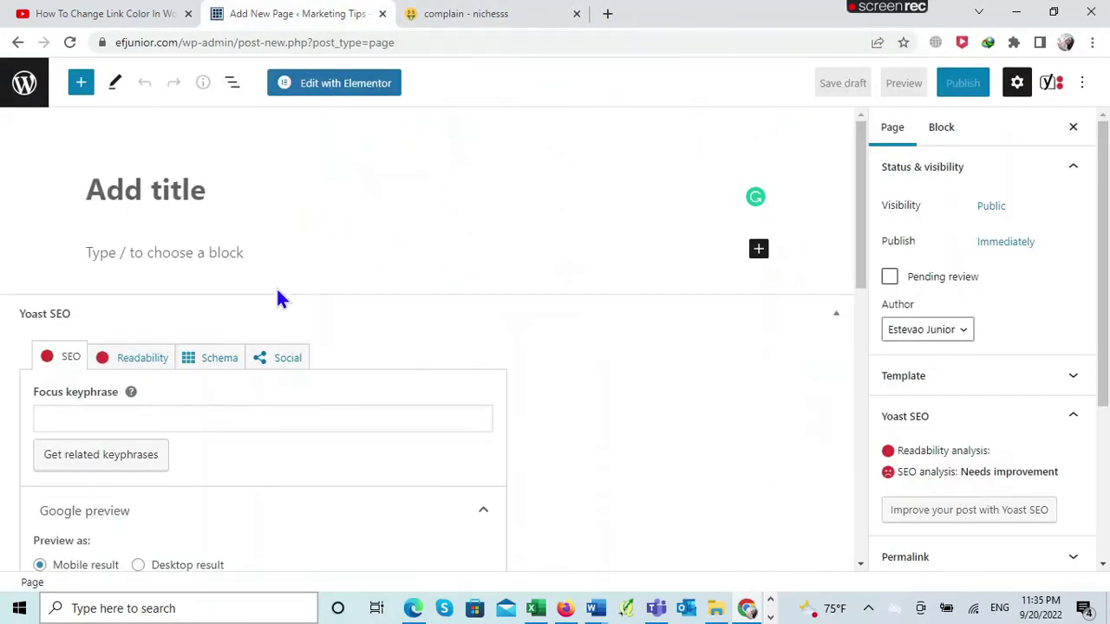
Step: Title the new page "Contact Us"
click(144, 190)
text(C)
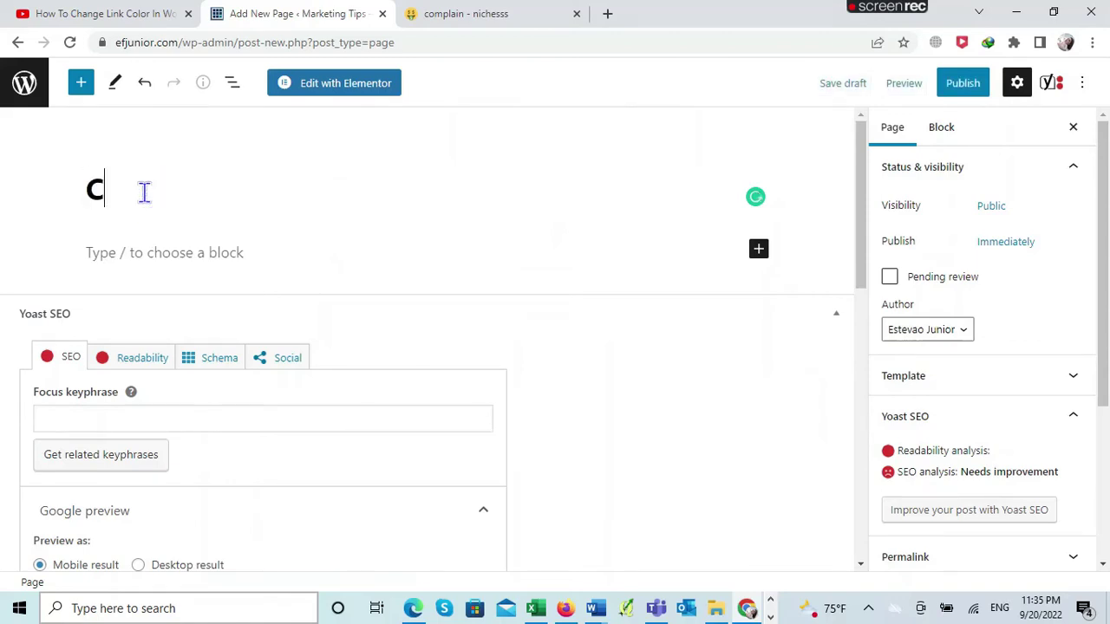
text(ontact Us)
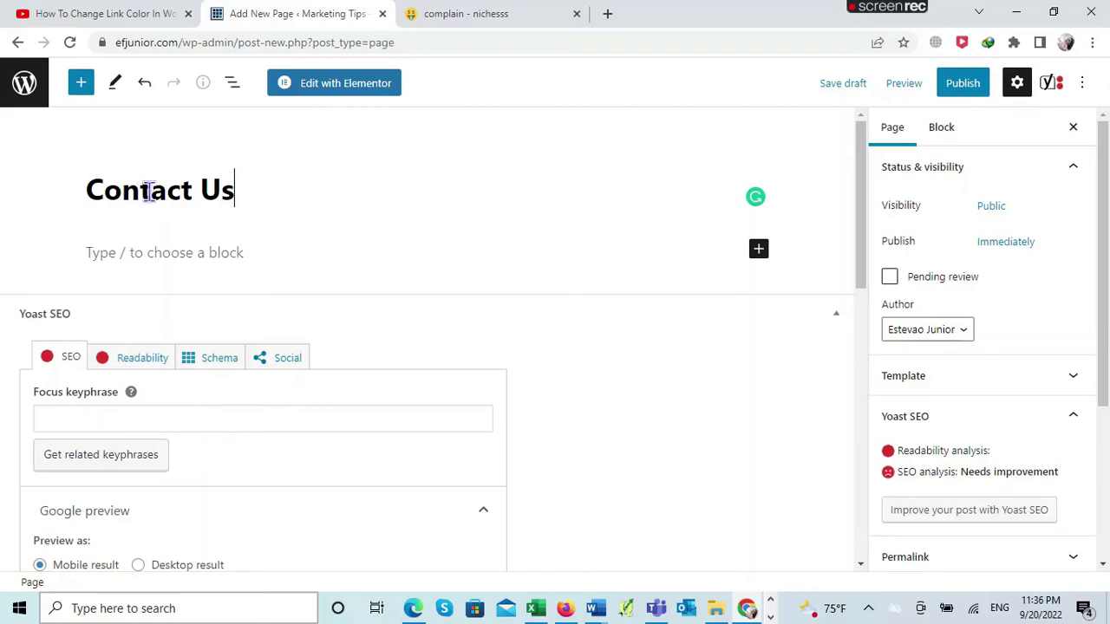
Step: Add a Custom HTML block below the page title and paste the shortcode [wpforms id="495"] into it
click(173, 252)
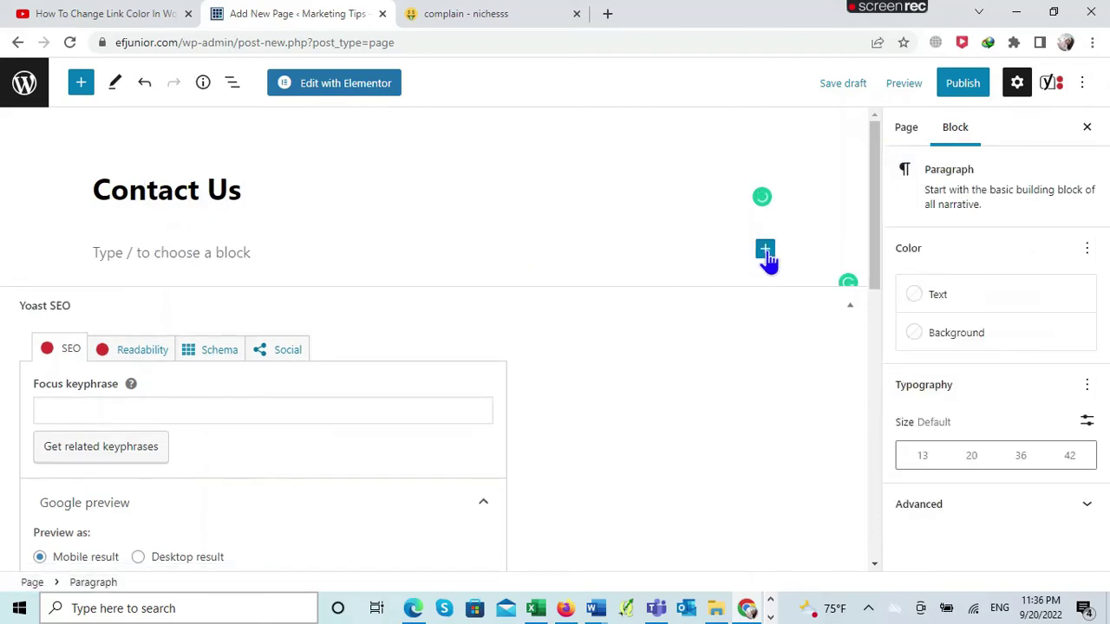
click(766, 251)
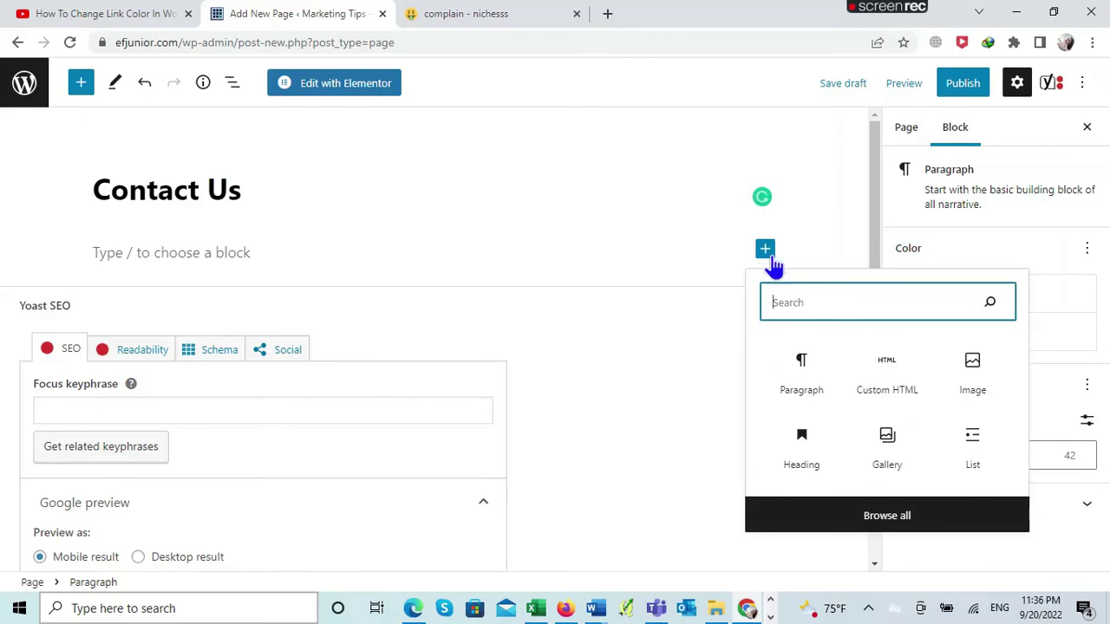
click(899, 401)
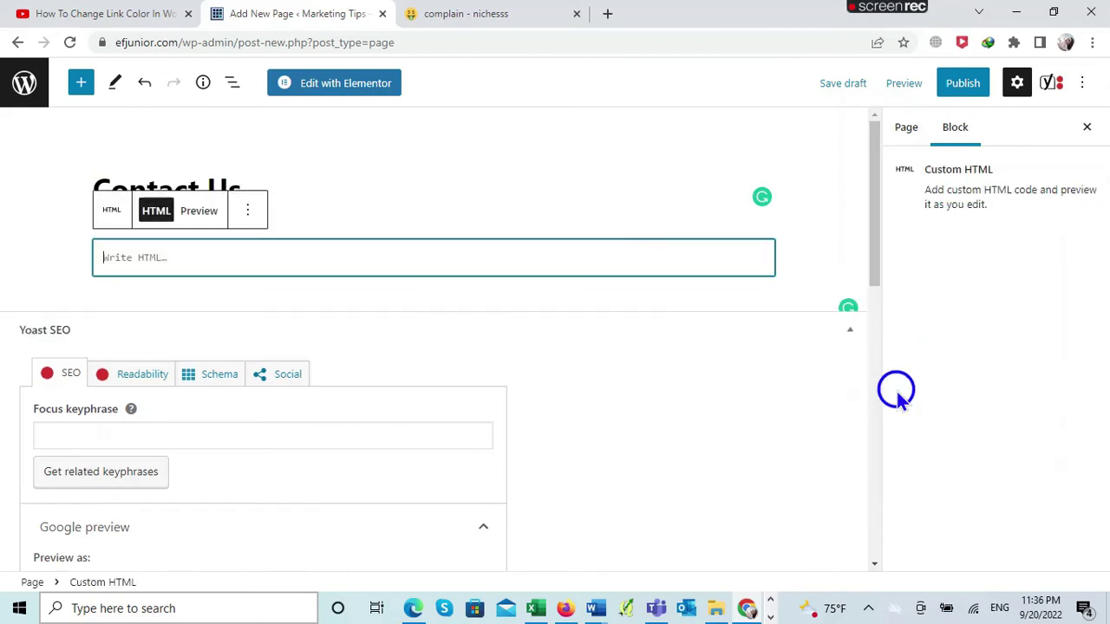
right_click(165, 258)
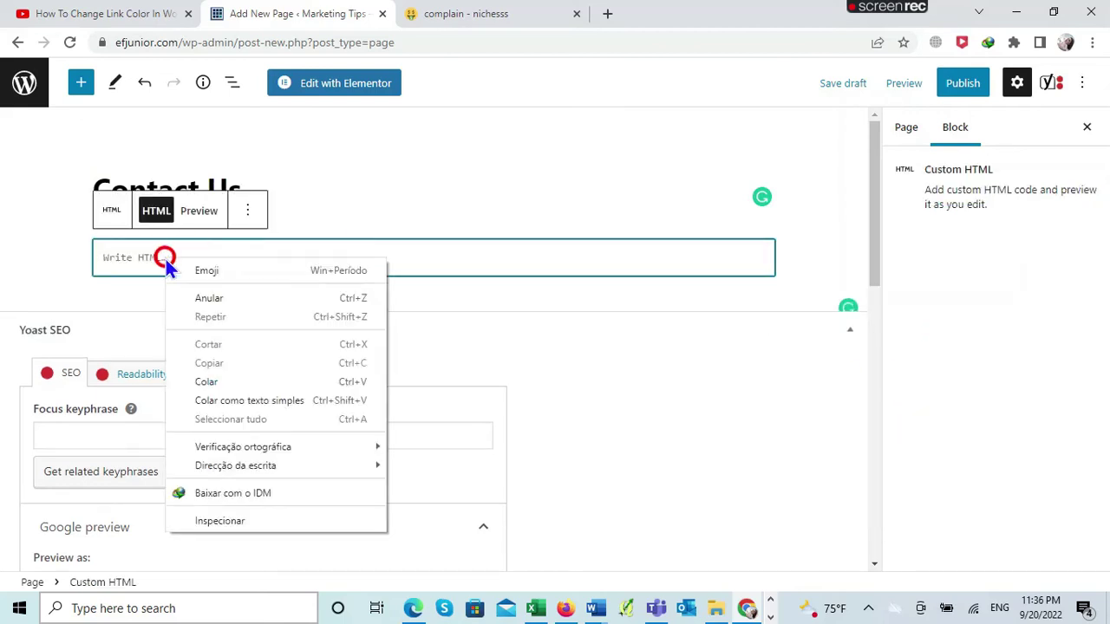
click(220, 380)
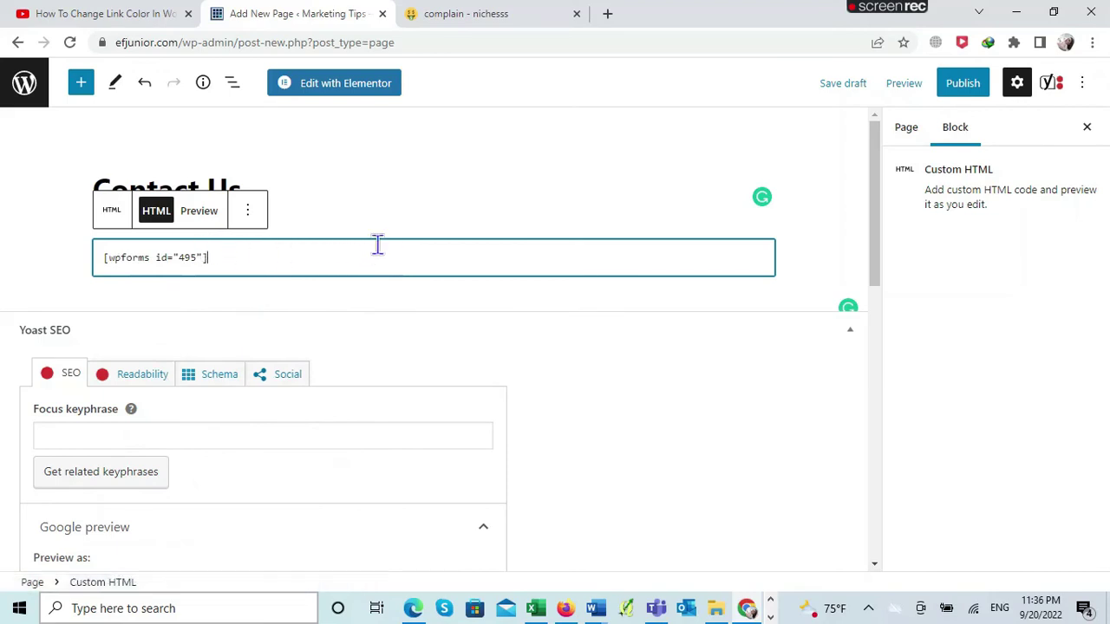
Step: Publish the Contact Us page
click(395, 177)
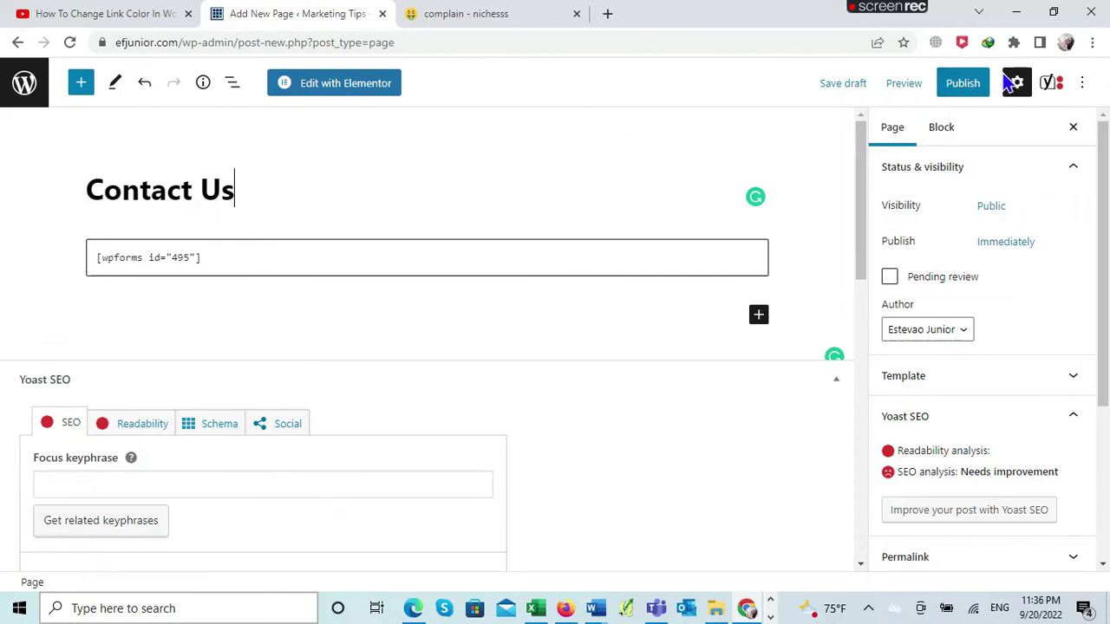
double_click(965, 85)
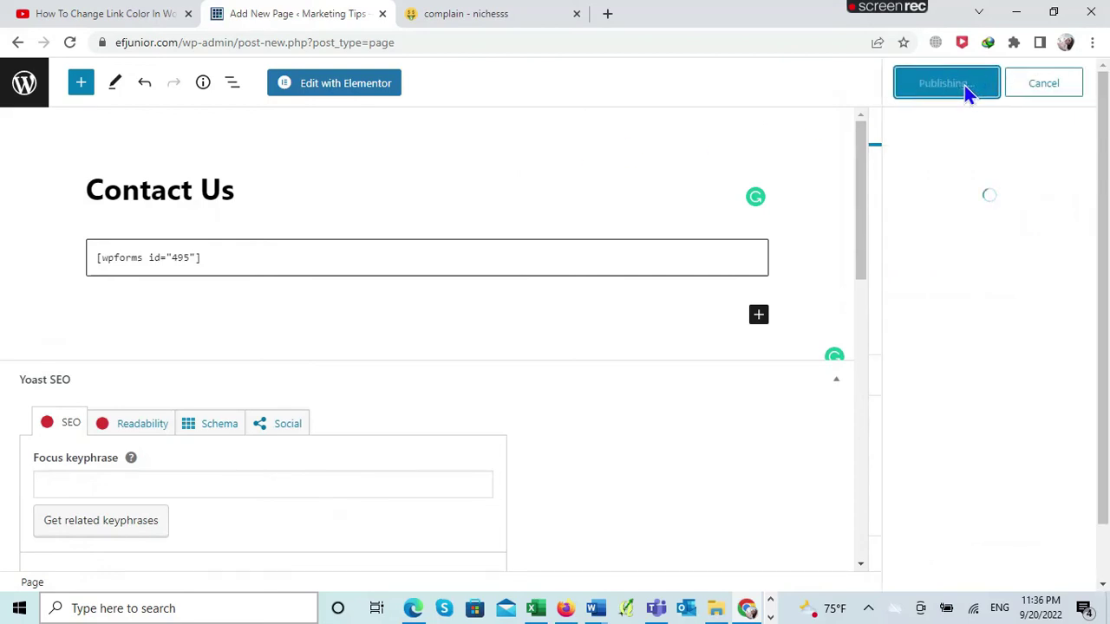
click(997, 220)
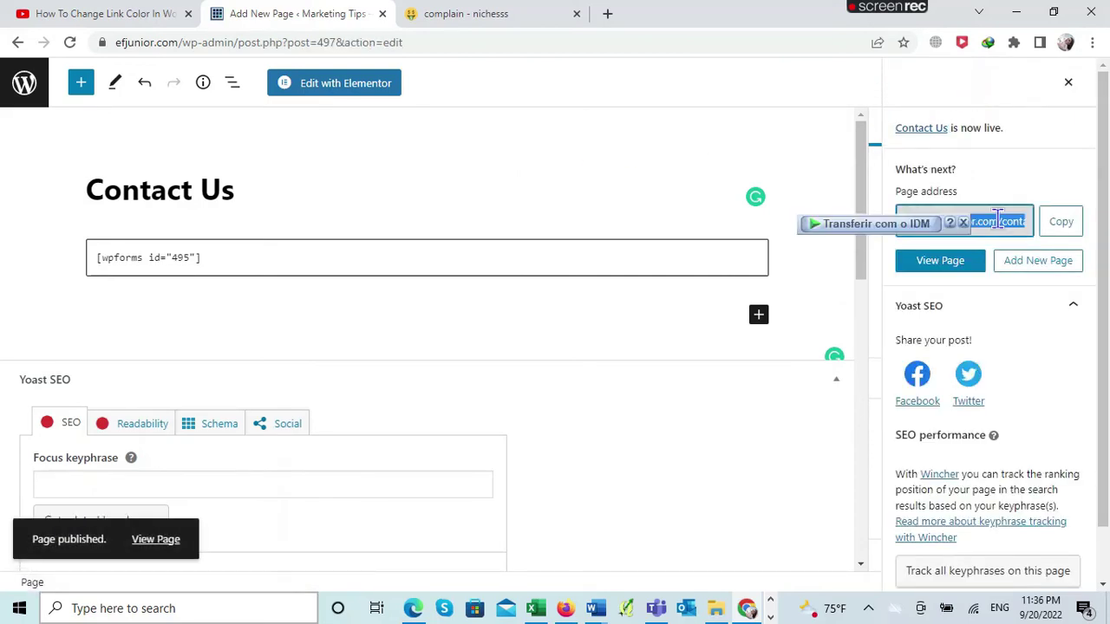
Step: View the published Contact Us page and look over the embedded form from its name fields to the page footer
click(951, 264)
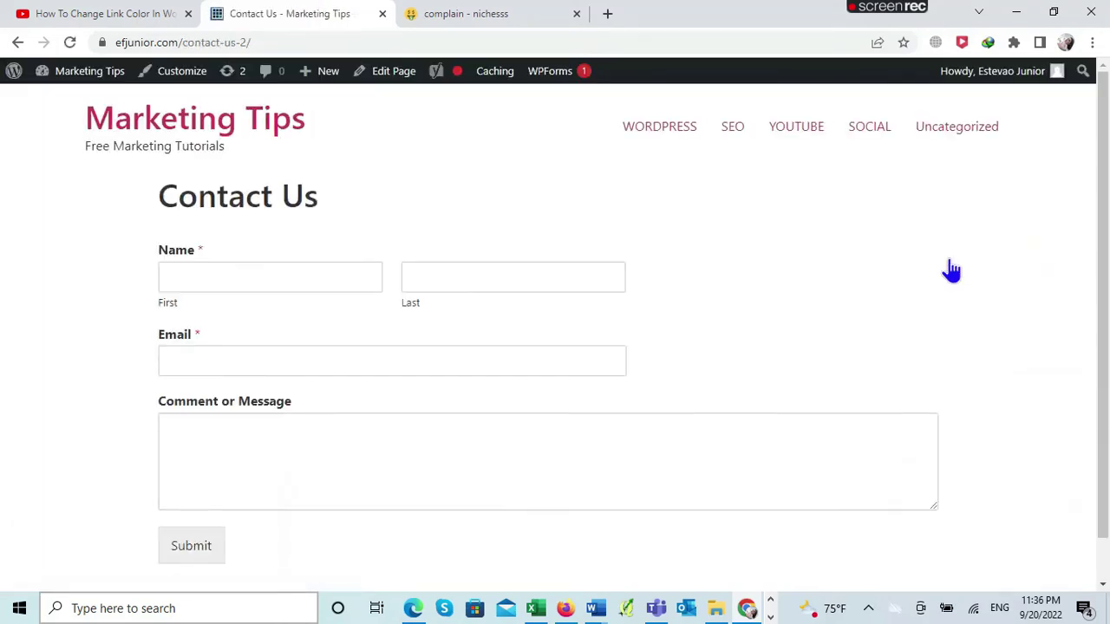
scroll(713, 232, down, 1)
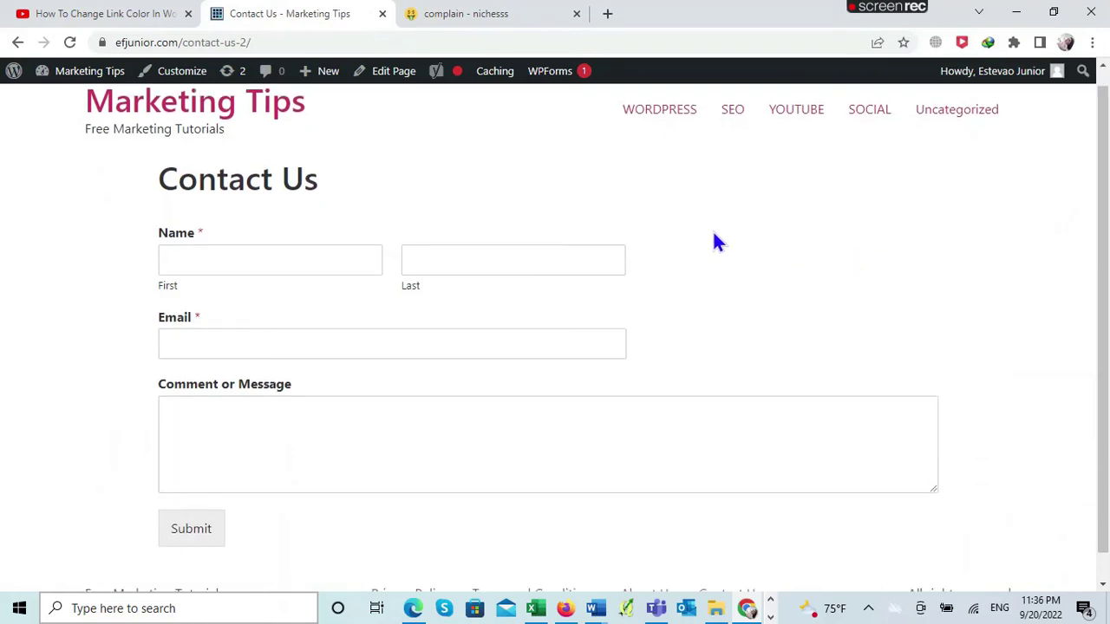
scroll(713, 231, up, 1)
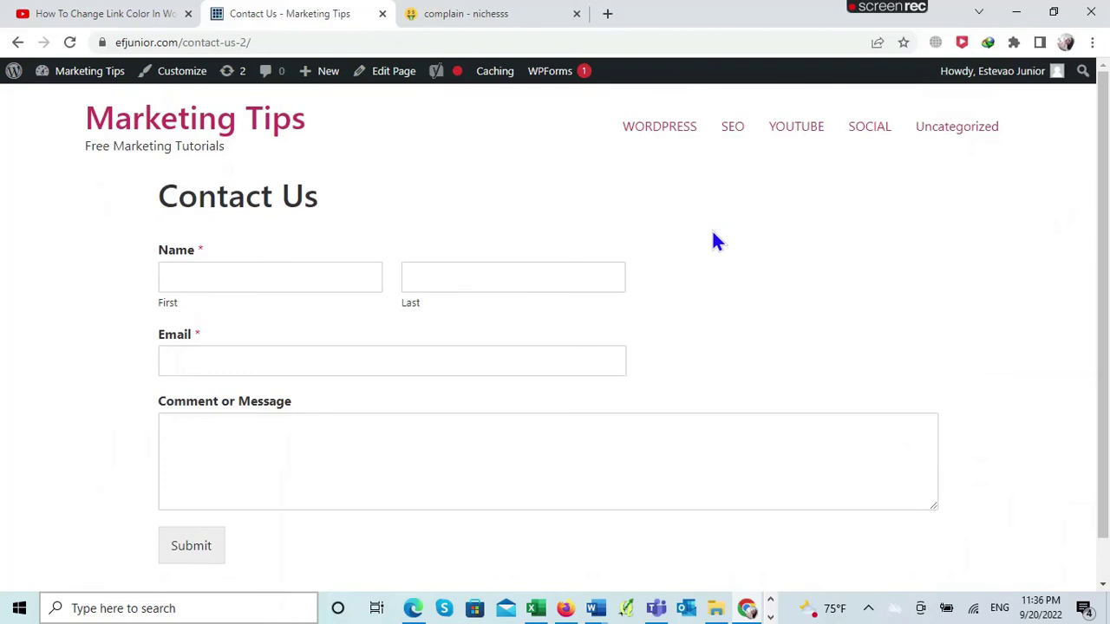
scroll(713, 235, down, 1)
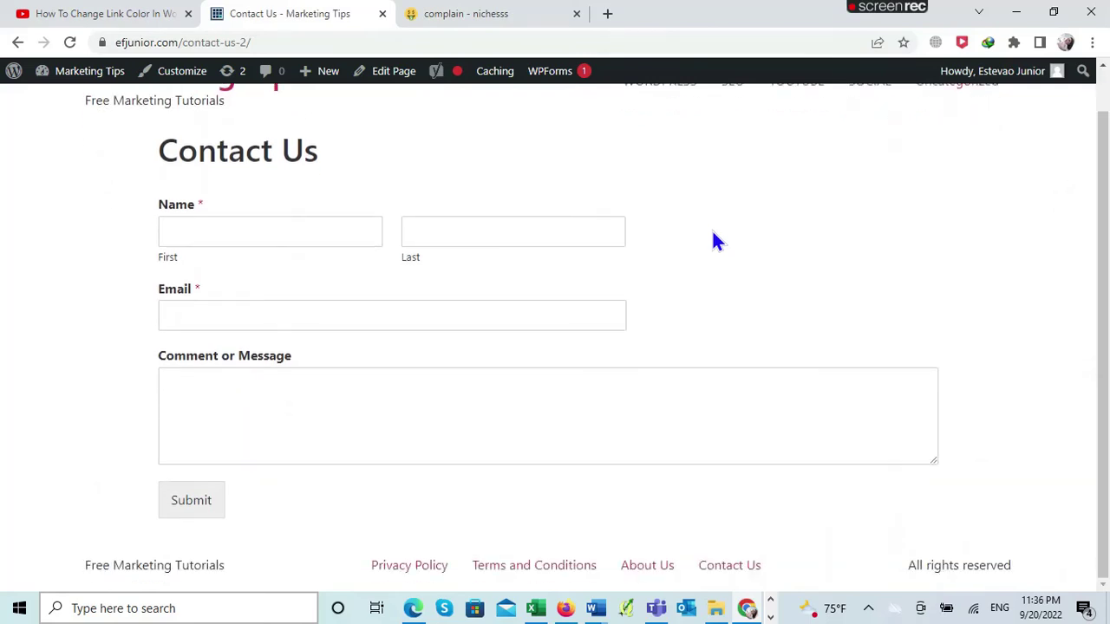
scroll(713, 235, up, 1)
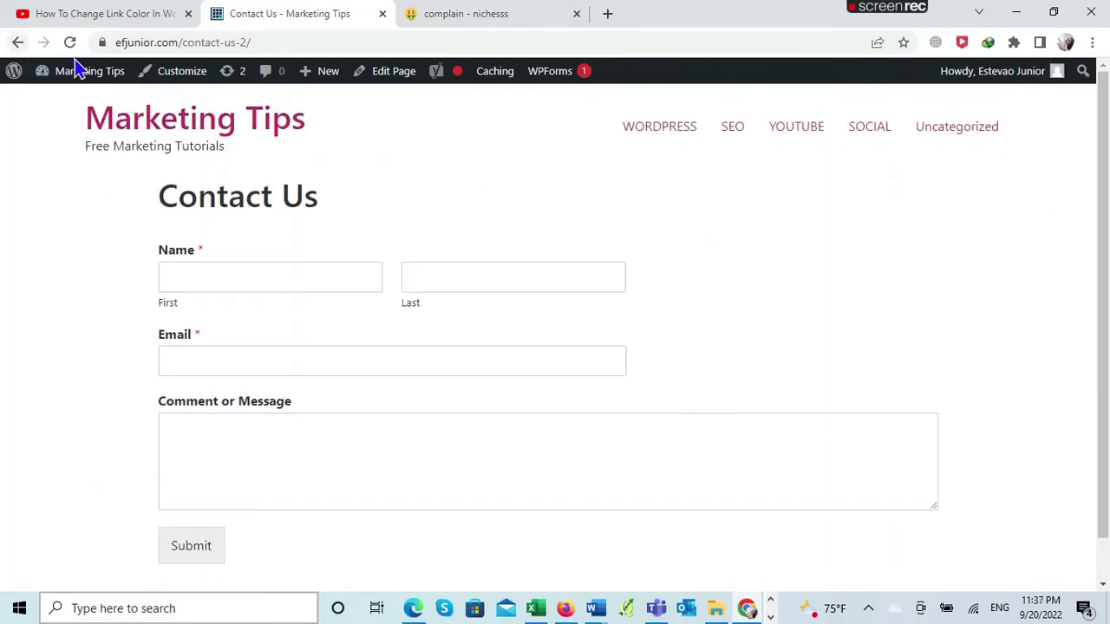
Step: Return to the site's admin dashboard and open the list of all pages
mouse_move(82, 71)
click(62, 100)
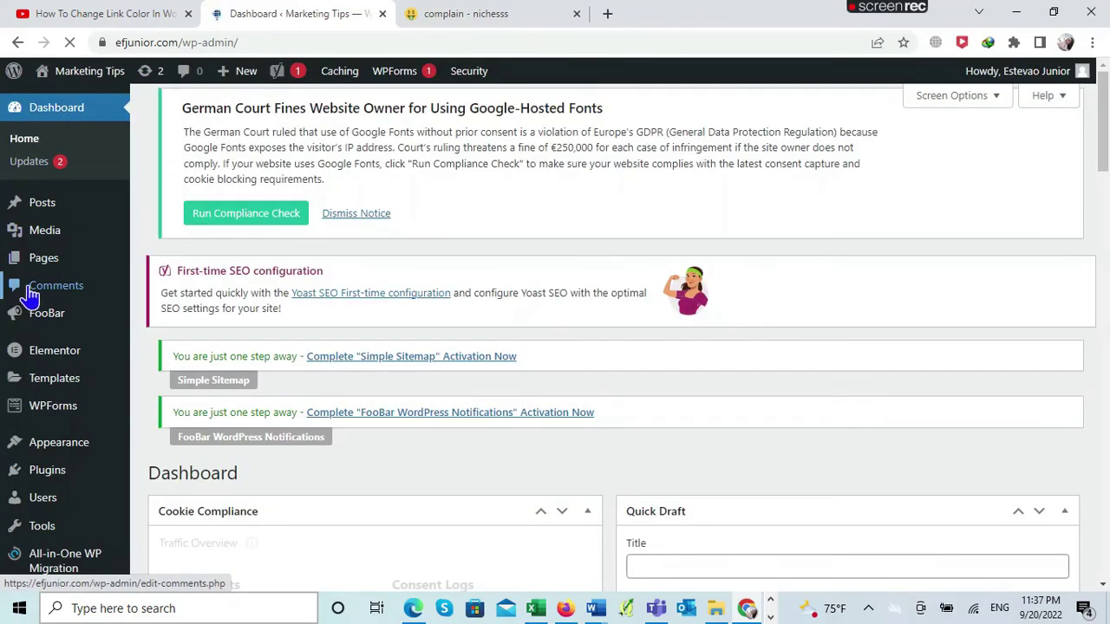
scroll(25, 216, down, 3)
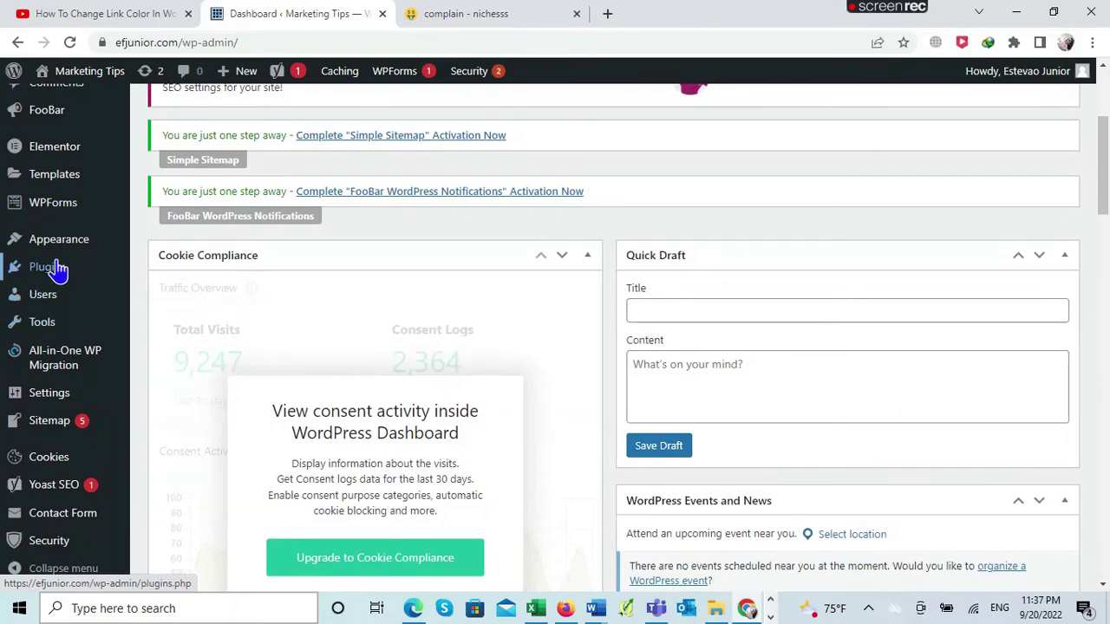
scroll(55, 246, up, 2)
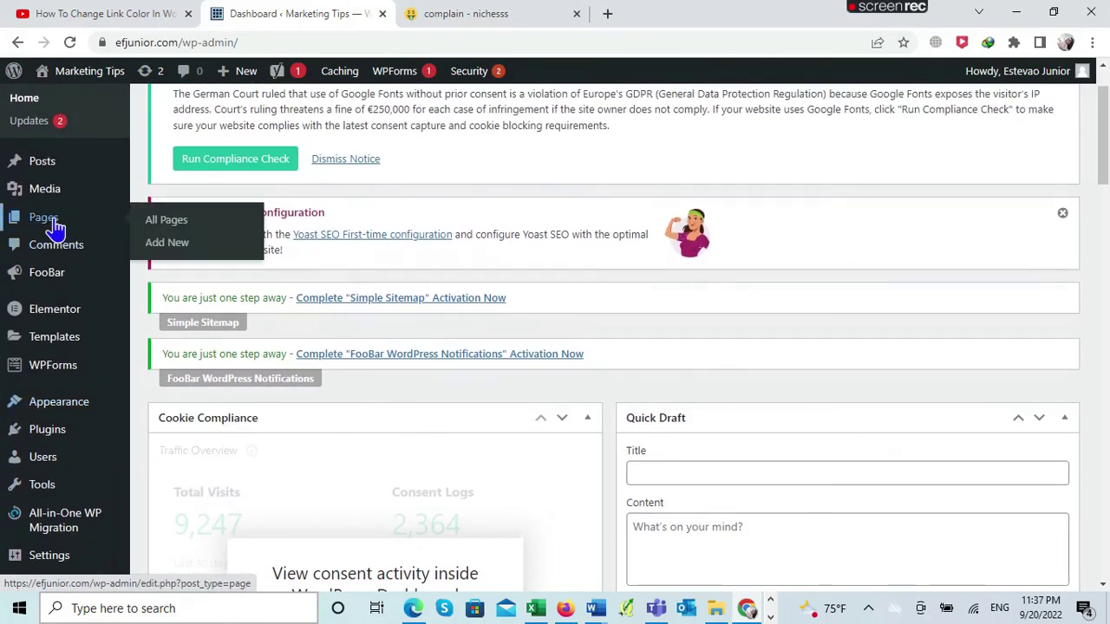
click(167, 227)
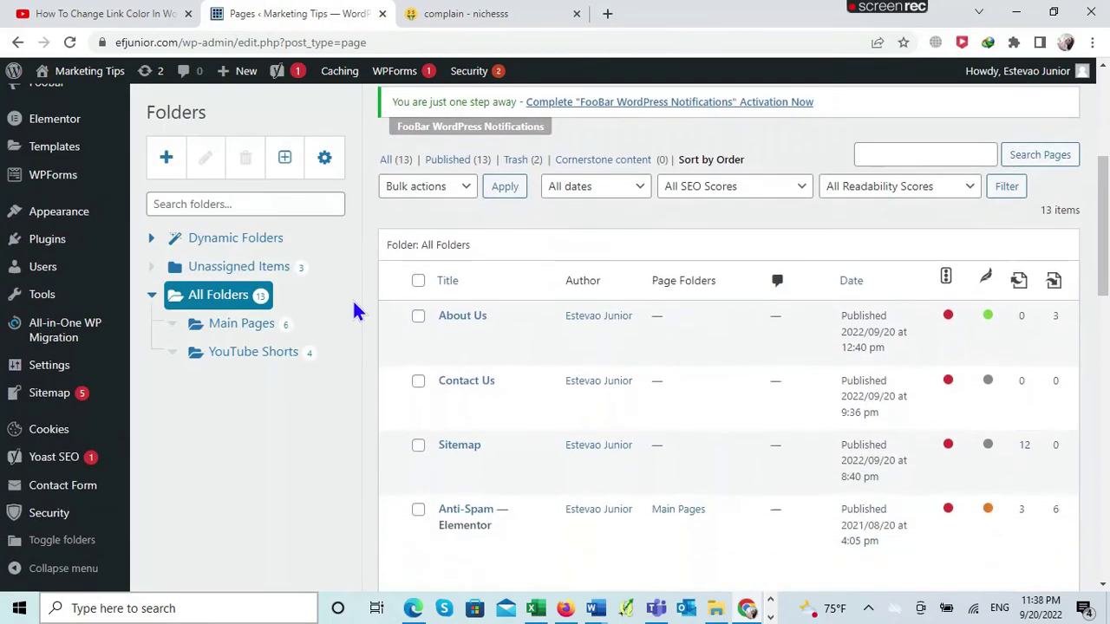
Step: View the Contact Us page from the pages list and copy its web address
scroll(355, 310, down, 2)
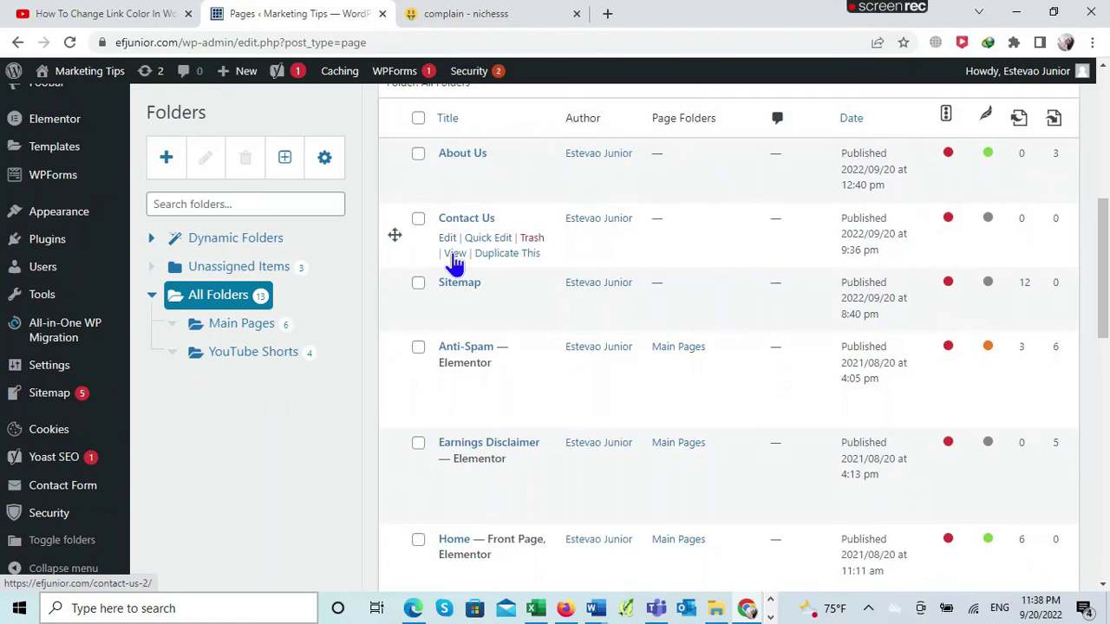
click(454, 255)
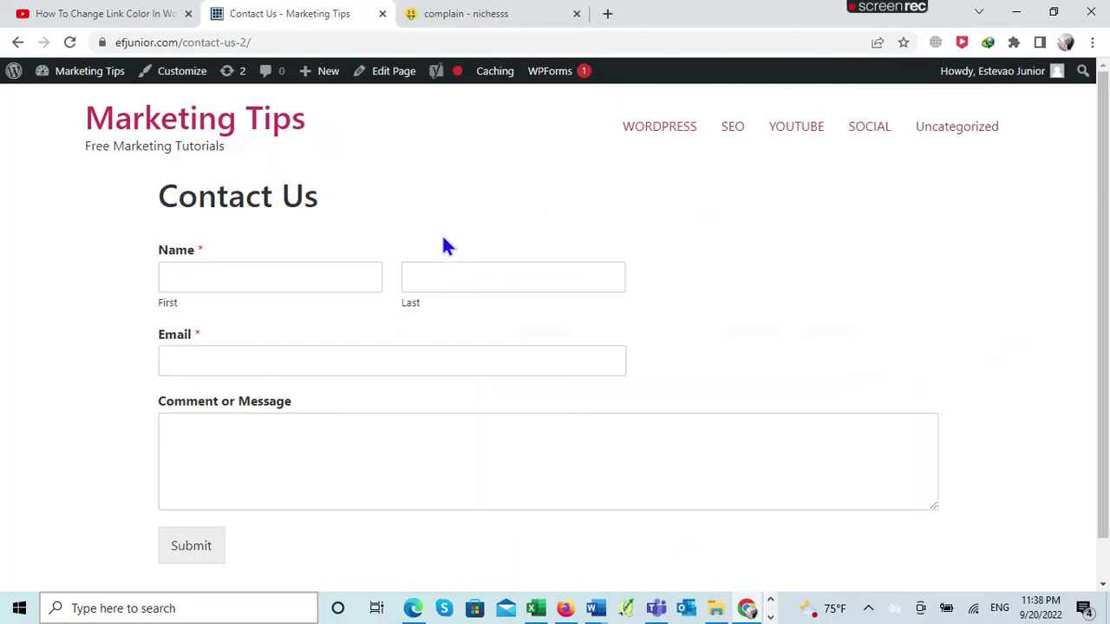
right_click(192, 42)
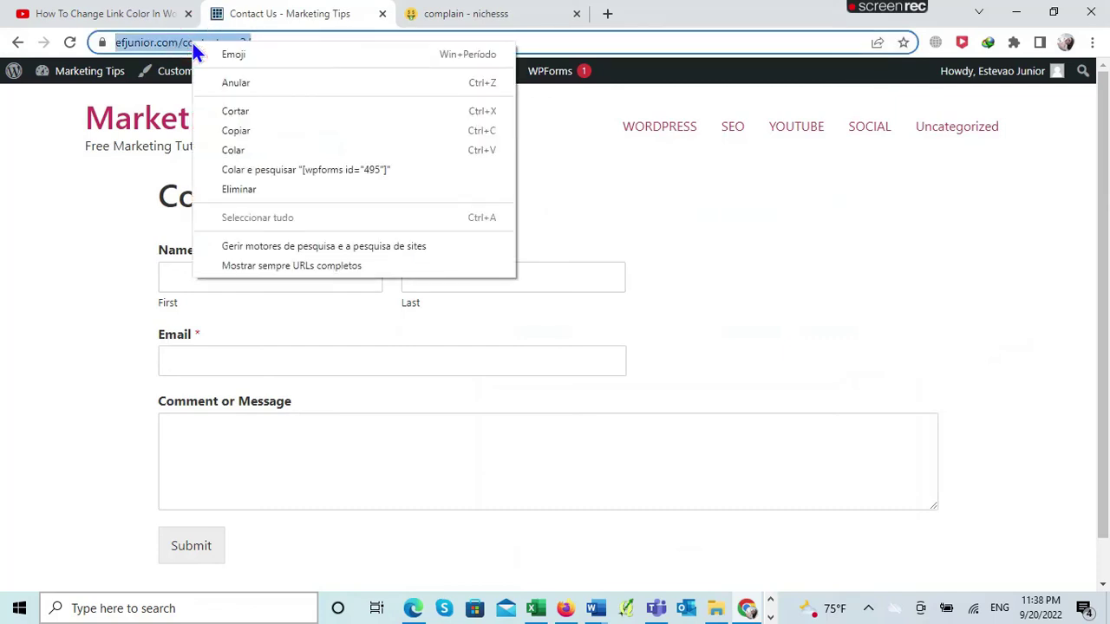